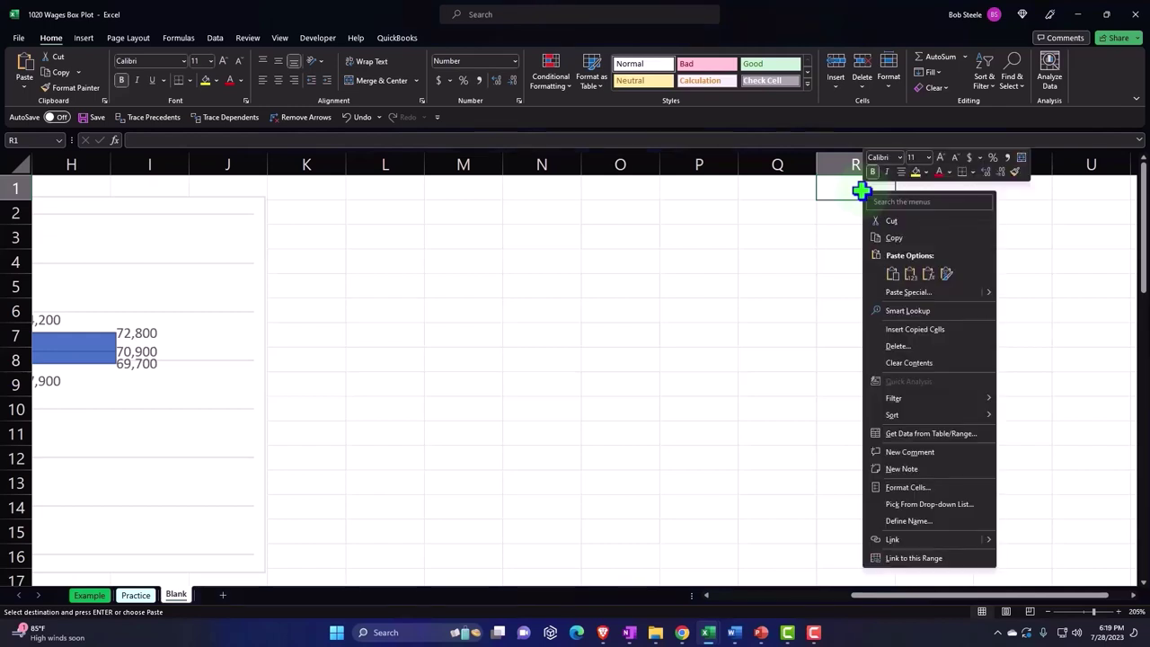
Paste the copied wages table at R1 and rename its header to "Wages 1"
{"action": "left_click", "coordinate": [893, 274]}
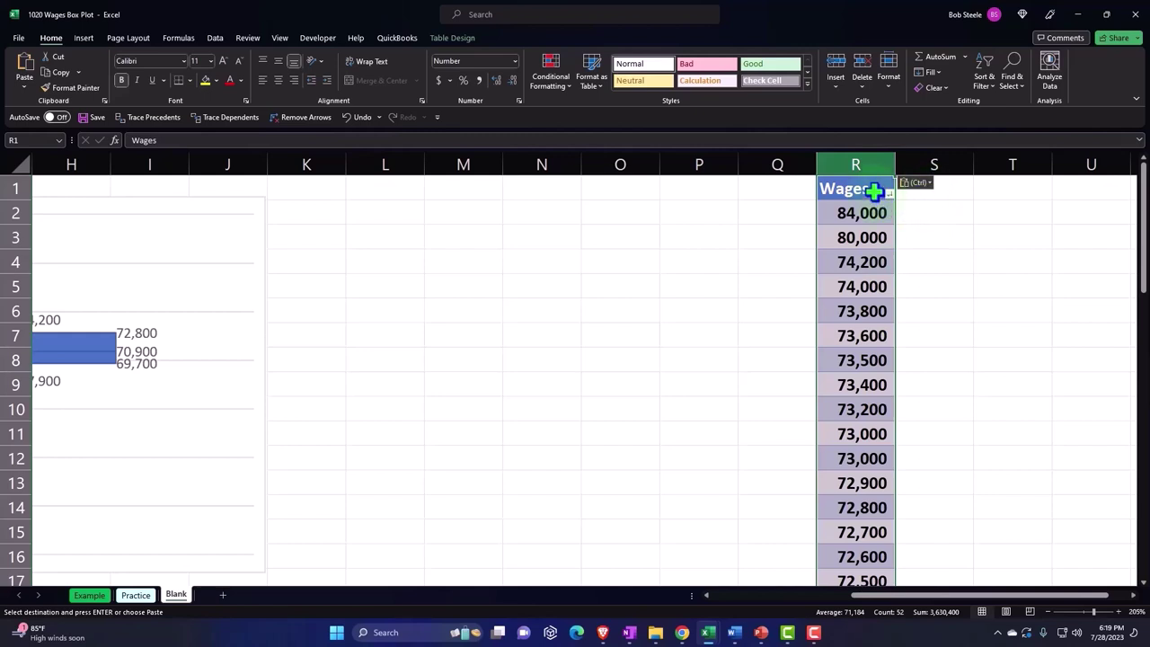
{"action": "key", "text": "F2"}
{"action": "type", "text": "1"}
{"action": "key", "text": "Tab"}
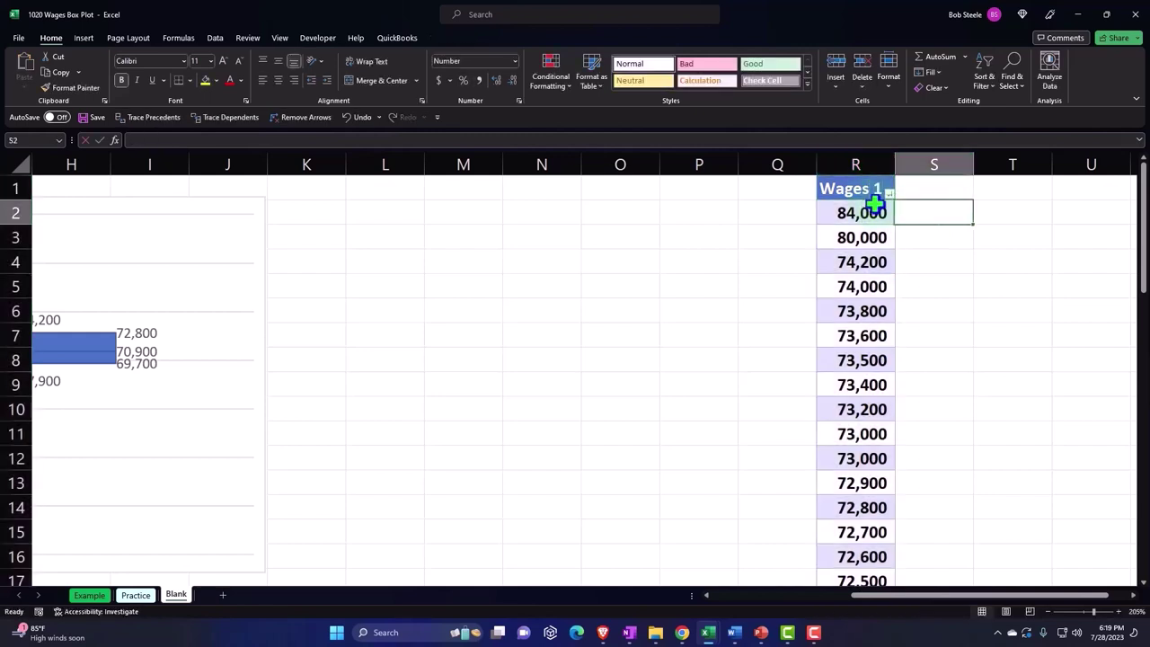
Add an adjoining table column in S with the header "Wages 2"
{"action": "type", "text": "Wage"}
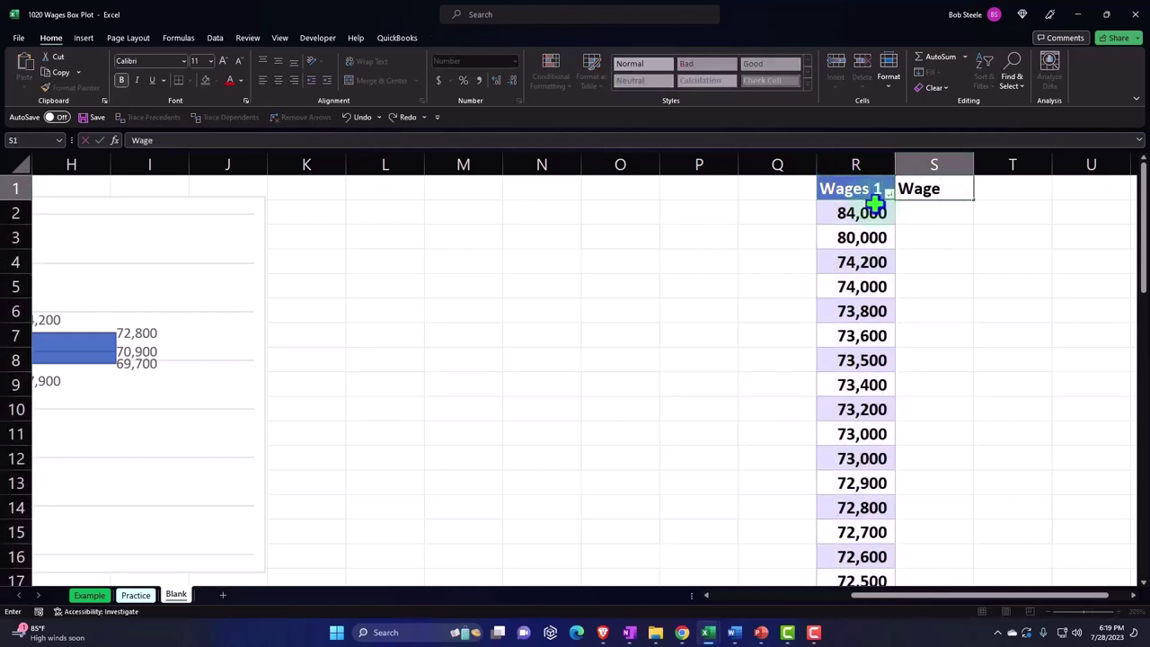
{"action": "type", "text": "s 2"}
{"action": "key", "text": "Return"}
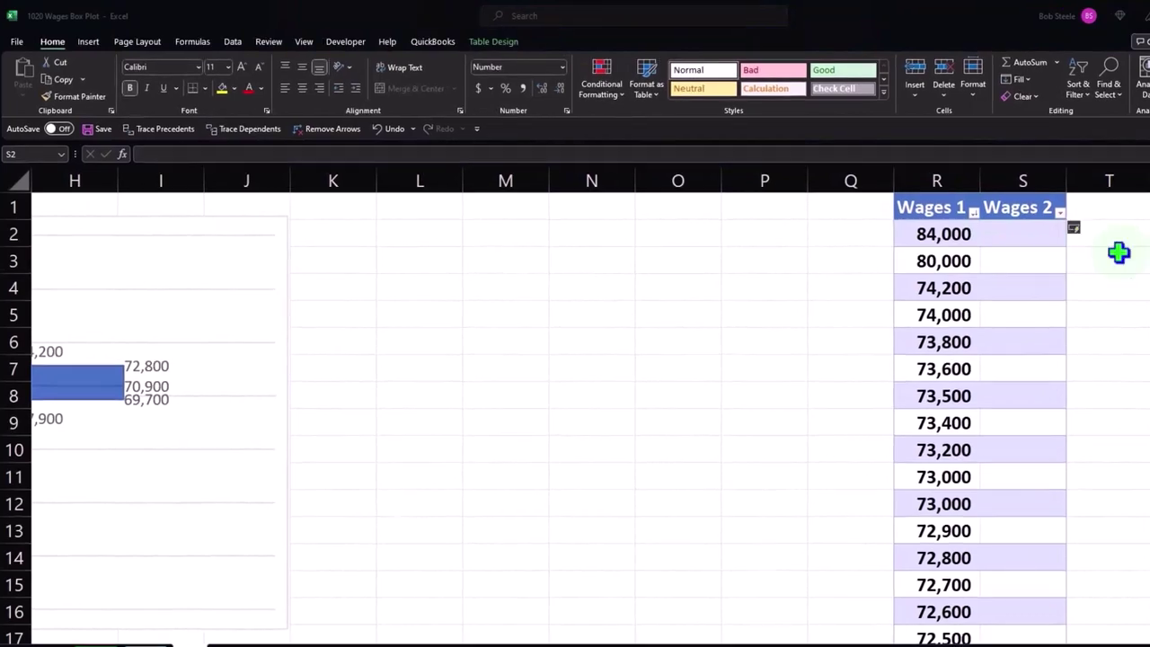
Fill the Wages 2 column with the formula =[@[Wages 1]]*1.1
{"action": "type", "text": "="}
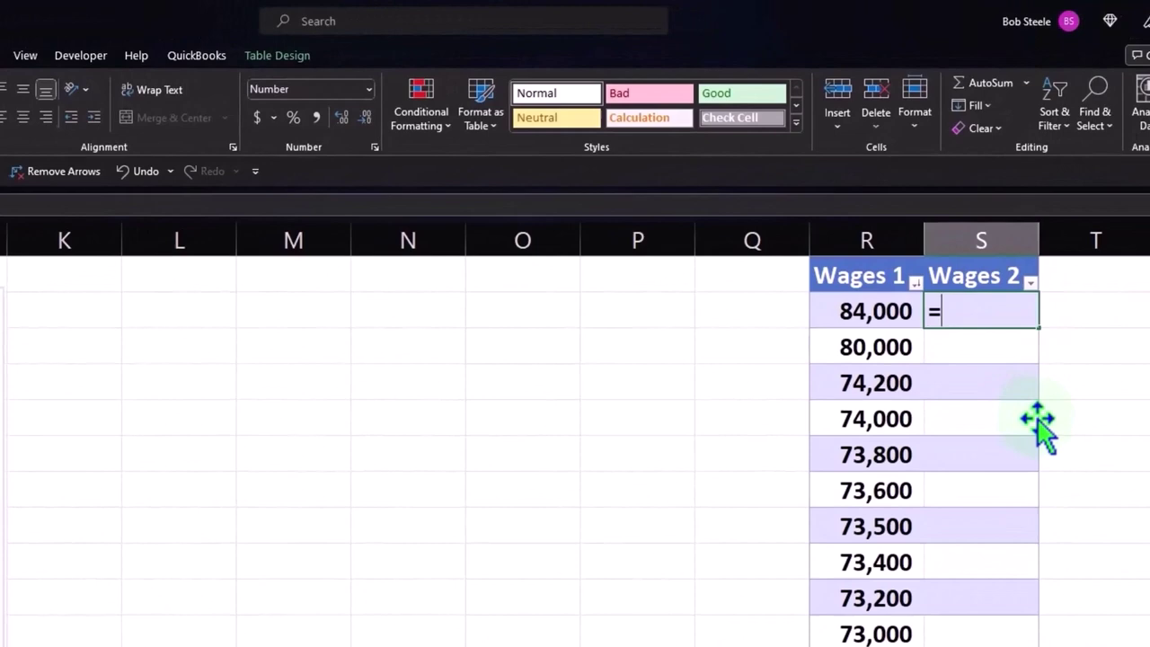
{"action": "key", "text": "Left"}
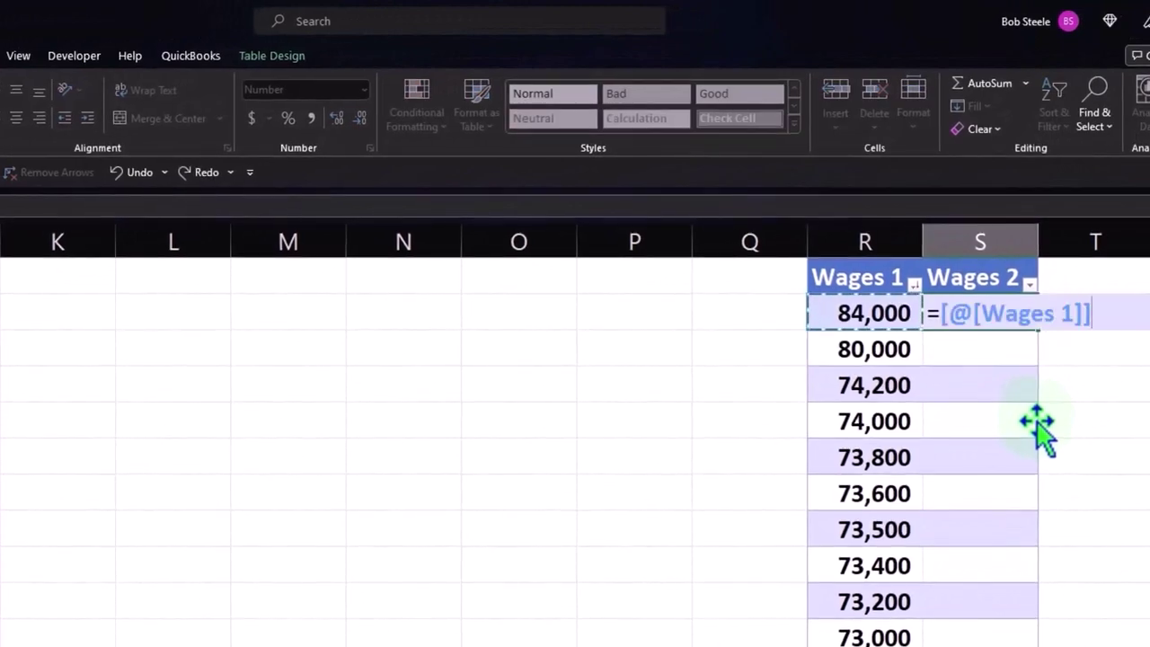
{"action": "type", "text": "*"}
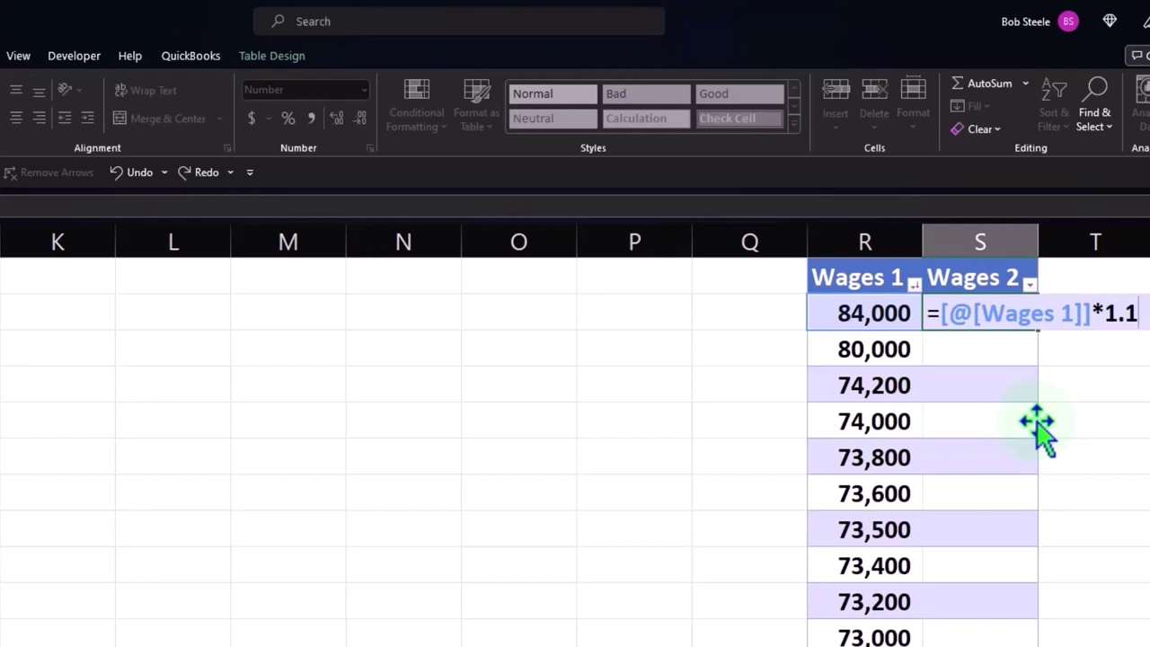
{"action": "type", "text": "1.1"}
{"action": "key", "text": "Return"}
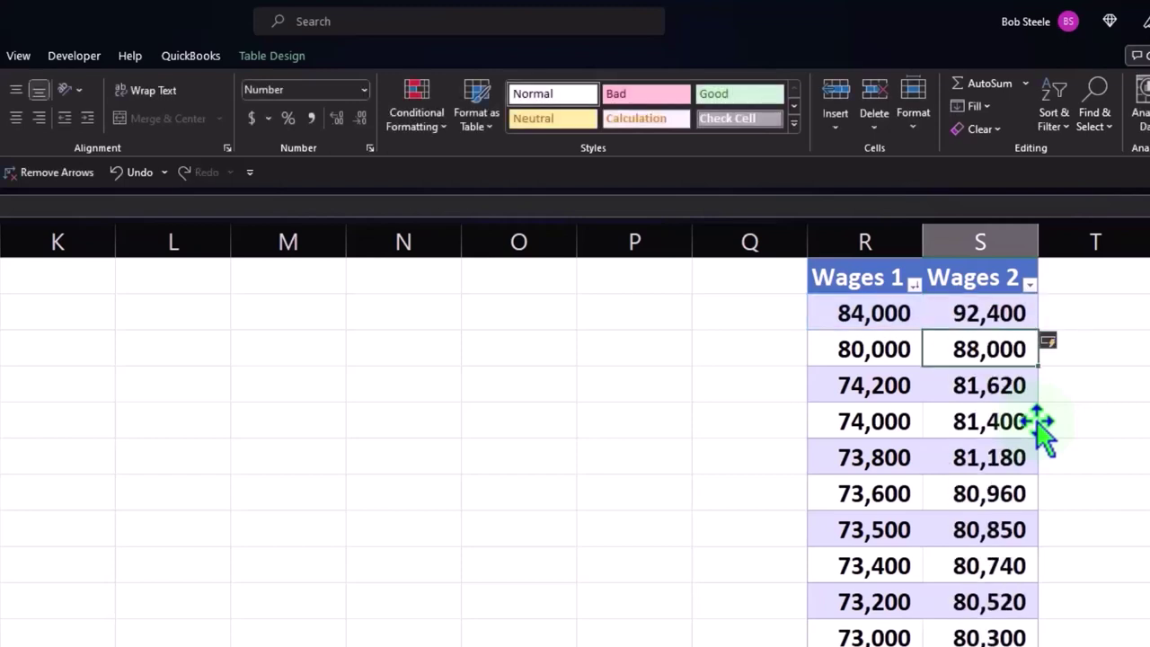
Examine the formulas in several Wages 2 cells down the length of the table
{"action": "double_click", "coordinate": [998, 500]}
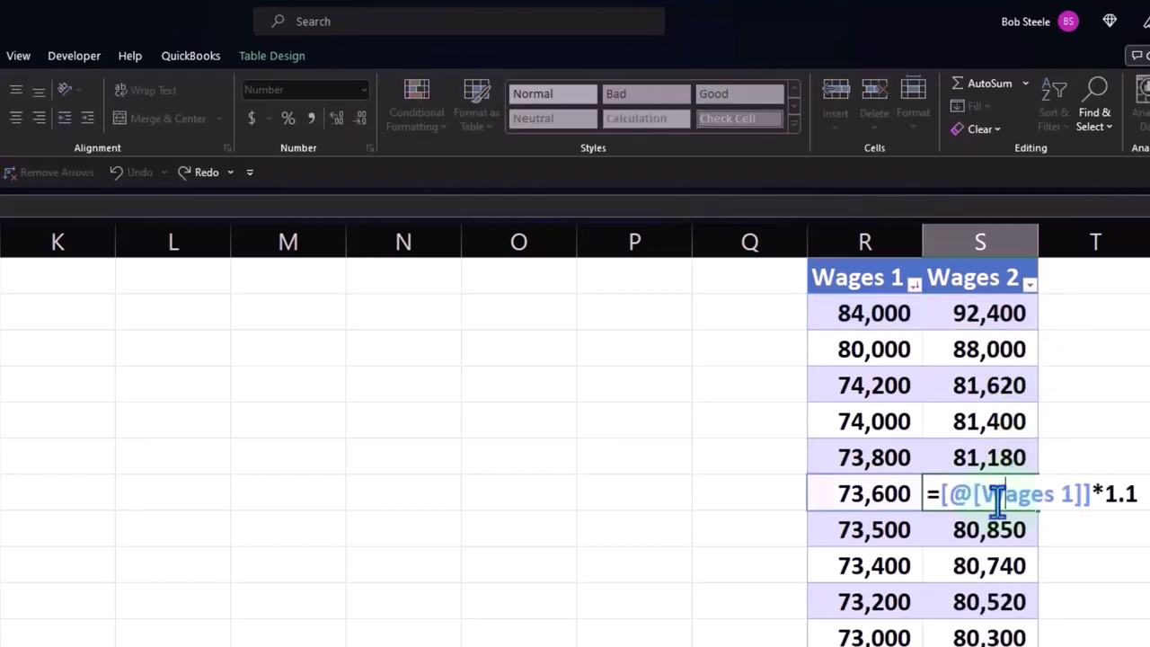
{"action": "key", "text": "Return"}
{"action": "double_click", "coordinate": [994, 562]}
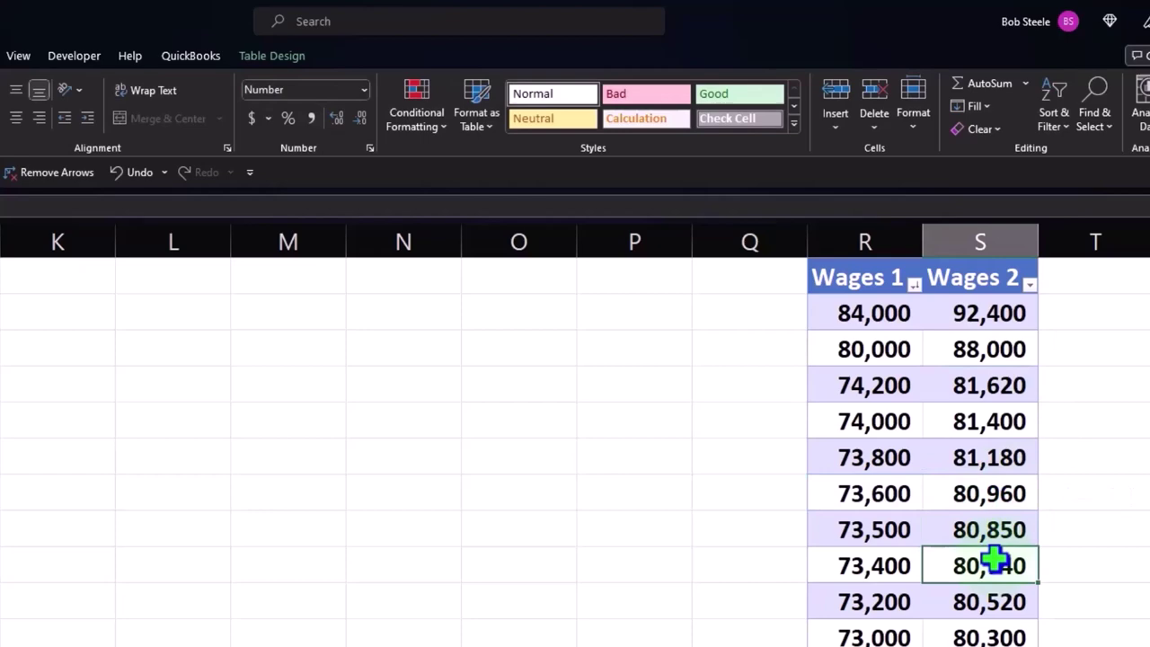
{"action": "key", "text": "Return"}
{"action": "scroll", "coordinate": [994, 561], "scroll_direction": "down", "scroll_amount": 9}
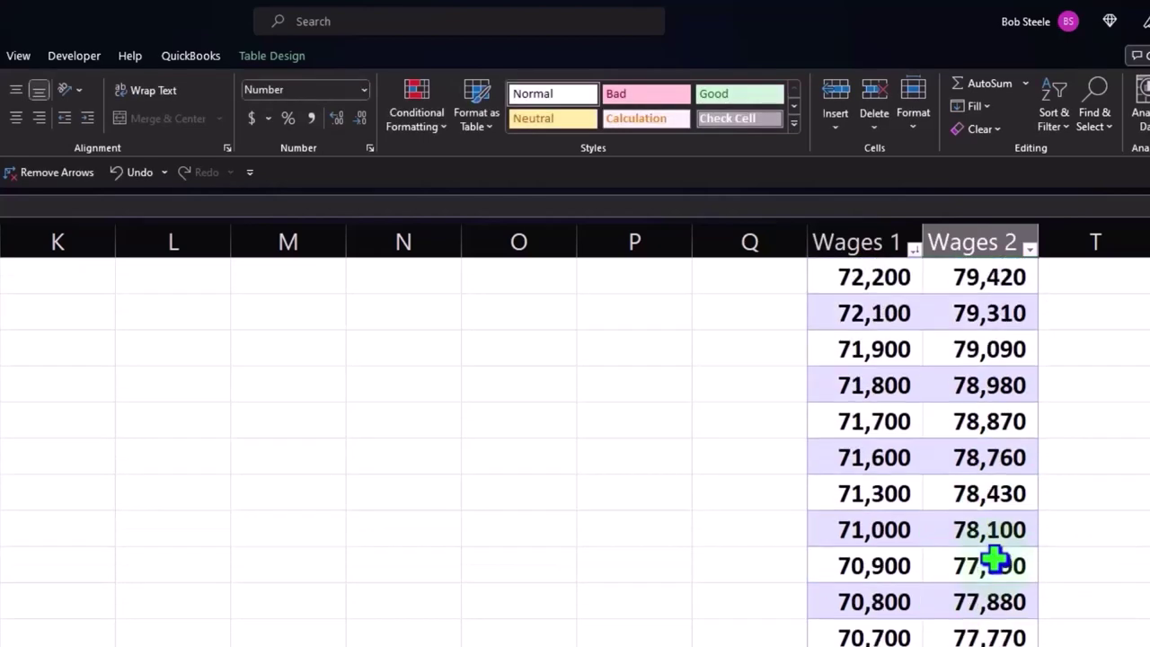
{"action": "scroll", "coordinate": [995, 562], "scroll_direction": "down", "scroll_amount": 4}
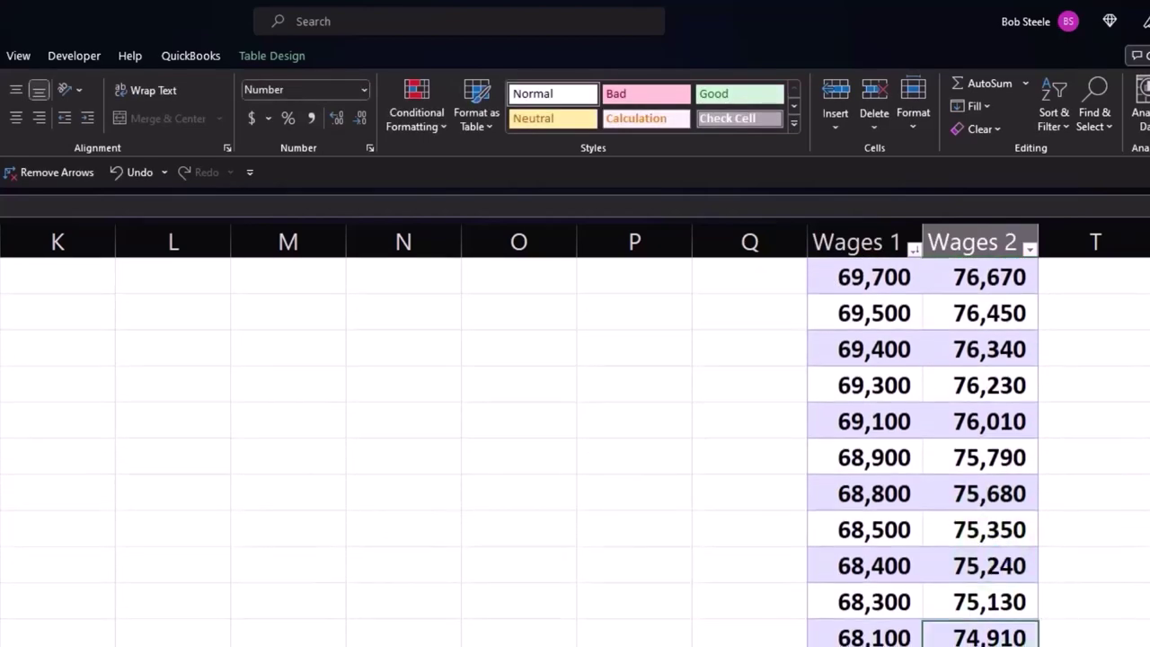
{"action": "key", "text": "F2"}
{"action": "key", "text": "Escape"}
{"action": "scroll", "coordinate": [988, 539], "scroll_direction": "up", "scroll_amount": 13}
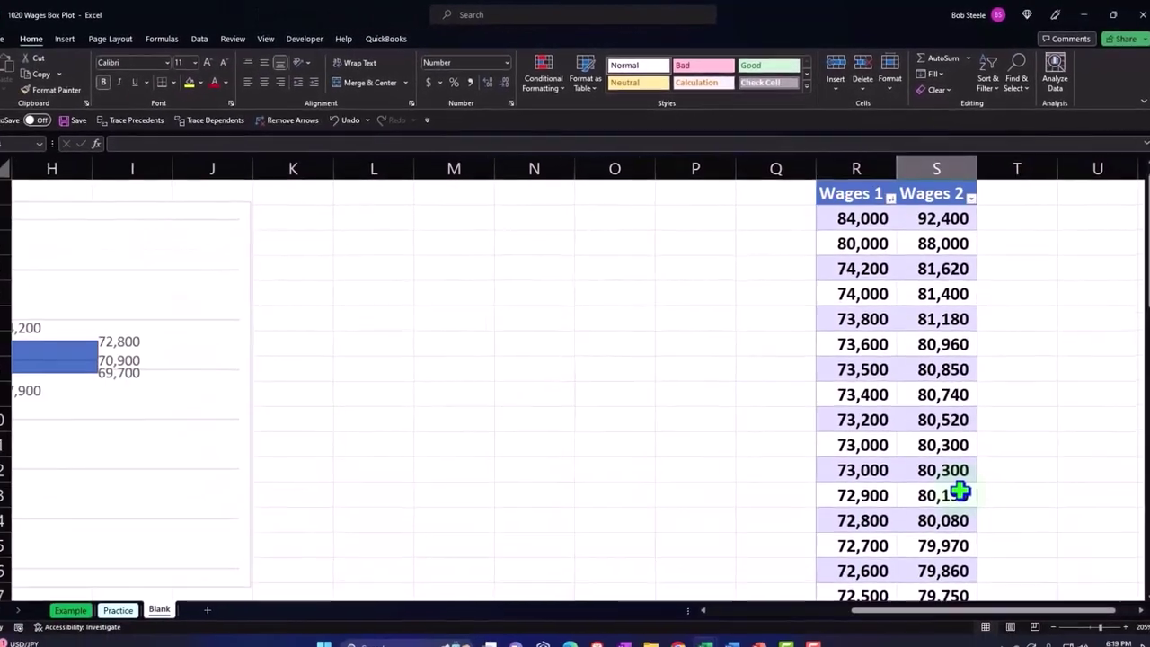
Insert a Box and Whisker chart based on the entire Wages 1 and Wages 2 columns, R and S
{"action": "left_click", "coordinate": [1001, 342]}
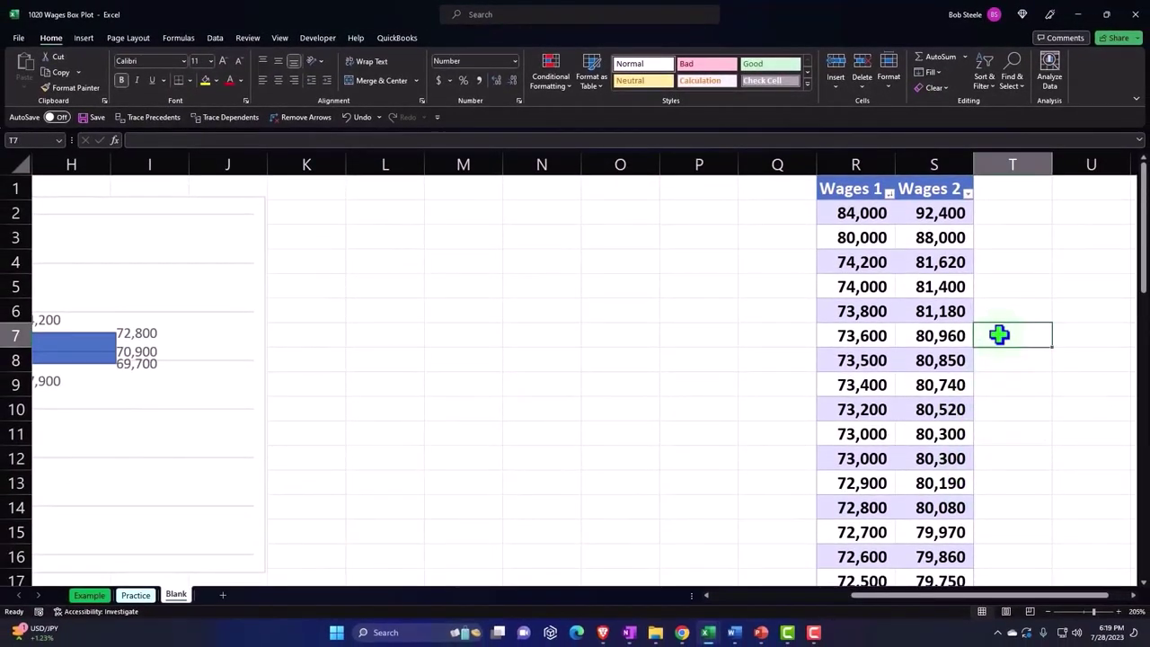
{"action": "key", "text": "Right"}
{"action": "key", "text": "Right"}
{"action": "key", "text": "Right"}
{"action": "key", "text": "Right"}
{"action": "key", "text": "Right"}
{"action": "key", "text": "Right"}
{"action": "key", "text": "Right"}
{"action": "key", "text": "Right"}
{"action": "key", "text": "Right"}
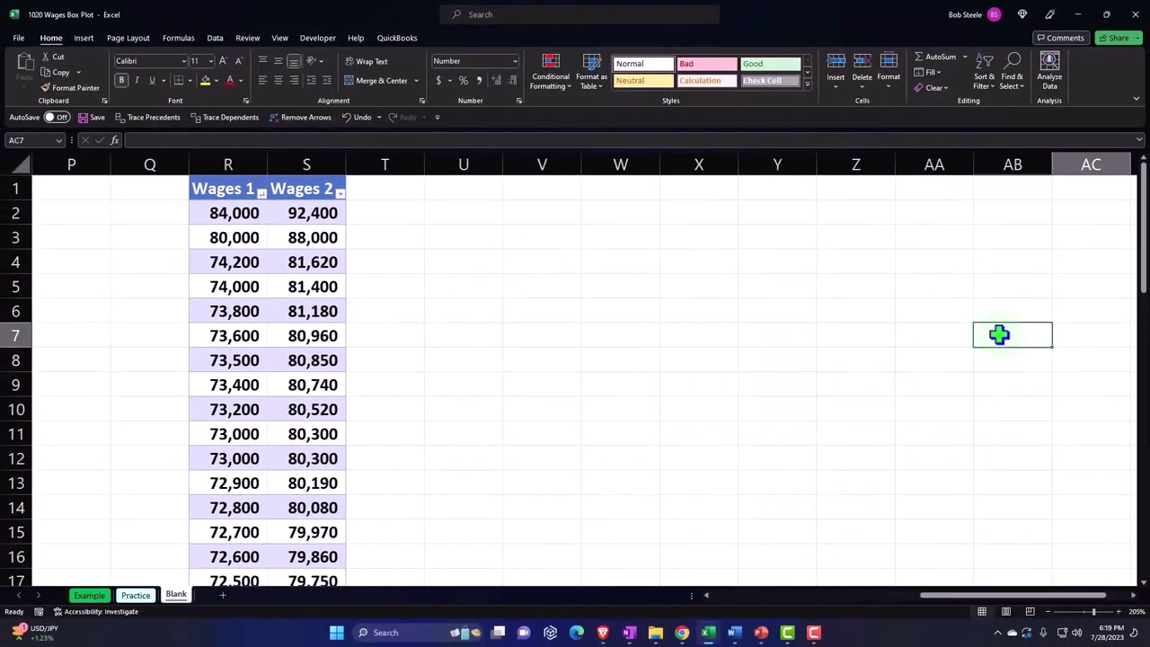
{"action": "key", "text": "Right"}
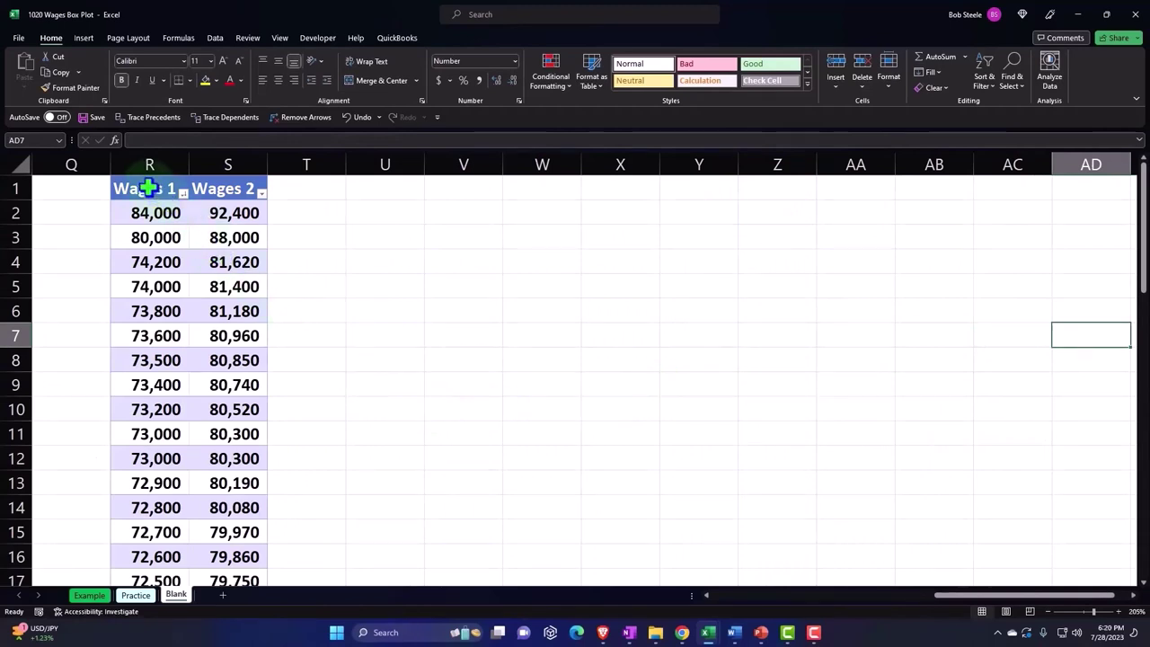
{"action": "left_click_drag", "start_coordinate": [149, 188], "coordinate": [201, 325]}
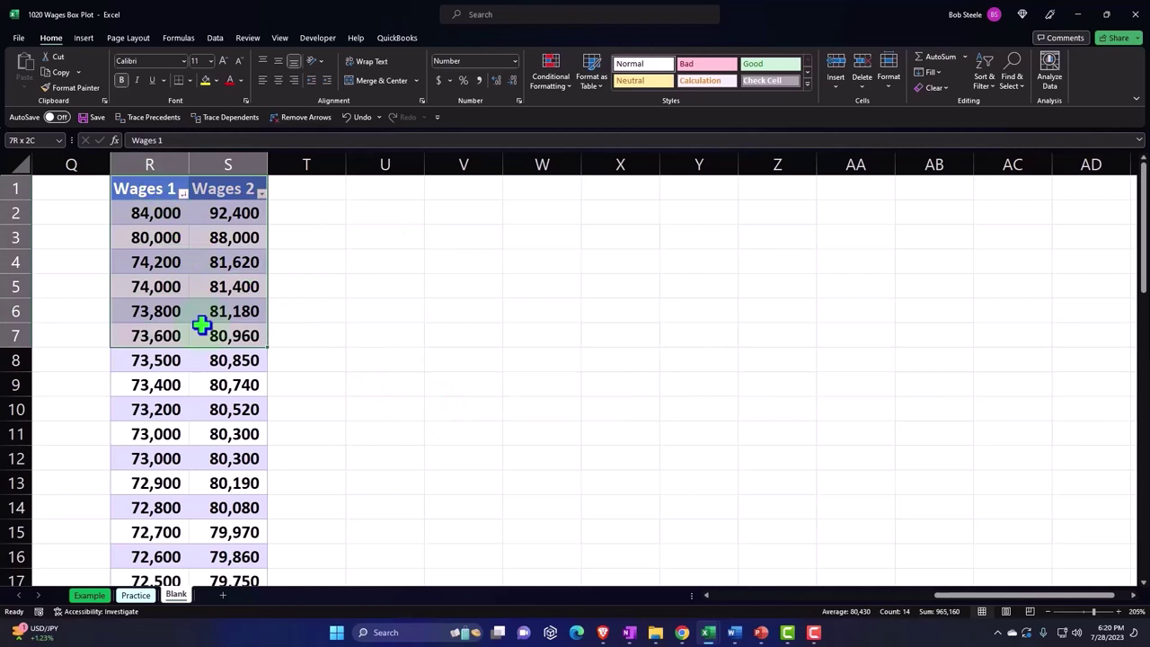
{"action": "left_click", "coordinate": [152, 174]}
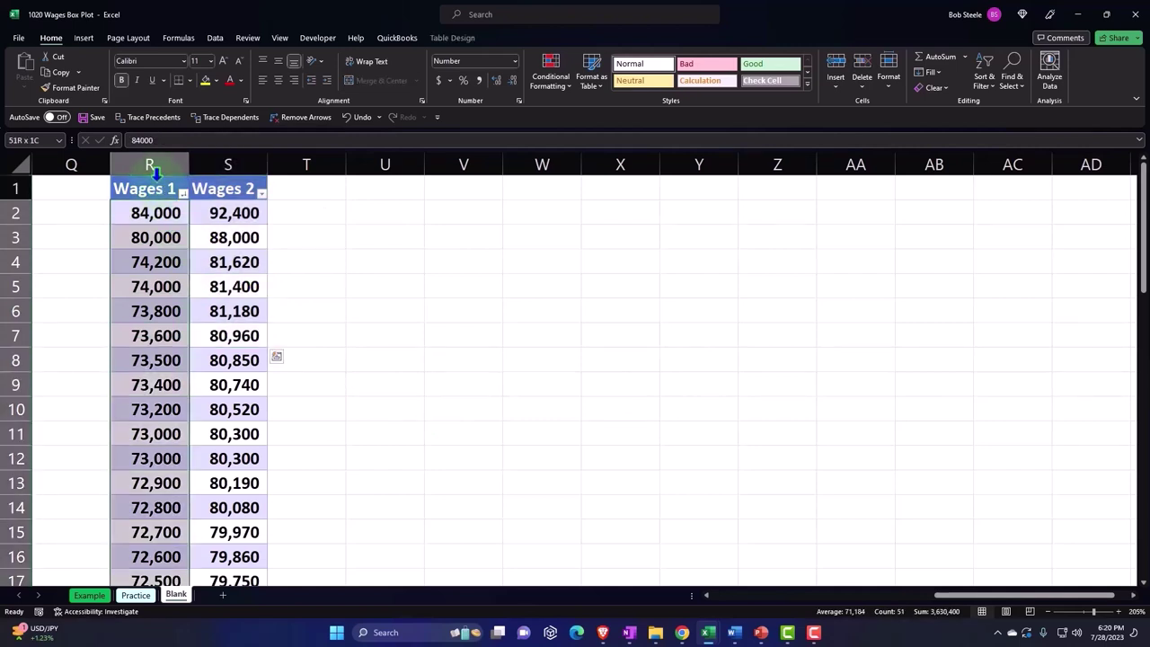
{"action": "left_click_drag", "start_coordinate": [152, 174], "coordinate": [198, 177]}
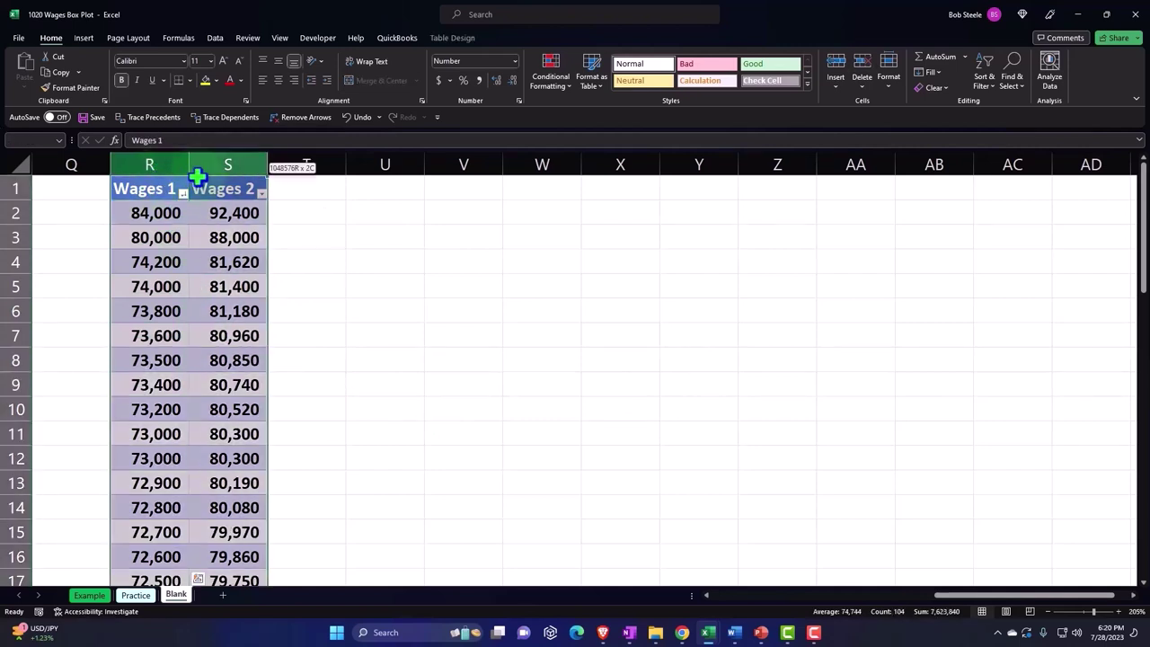
{"action": "scroll", "coordinate": [220, 377], "scroll_direction": "down", "scroll_amount": 5}
{"action": "scroll", "coordinate": [220, 377], "scroll_direction": "down", "scroll_amount": 13}
{"action": "scroll", "coordinate": [218, 375], "scroll_direction": "up", "scroll_amount": 18}
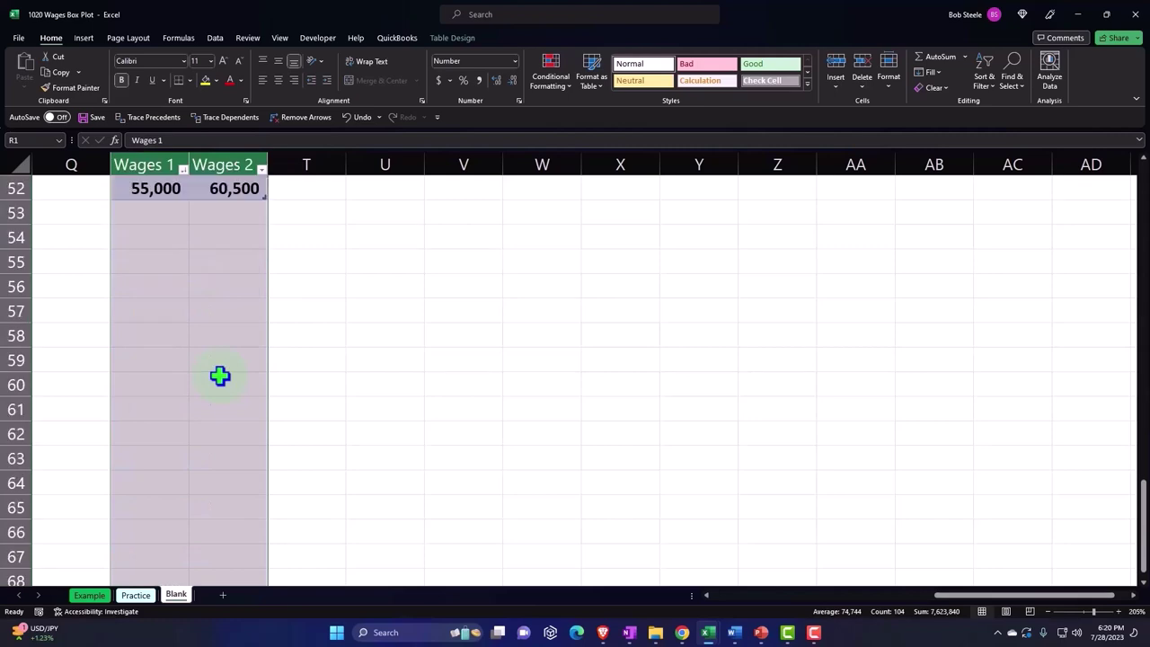
{"action": "left_click_drag", "start_coordinate": [146, 187], "coordinate": [218, 533]}
{"action": "scroll", "coordinate": [236, 428], "scroll_direction": "up", "scroll_amount": 12}
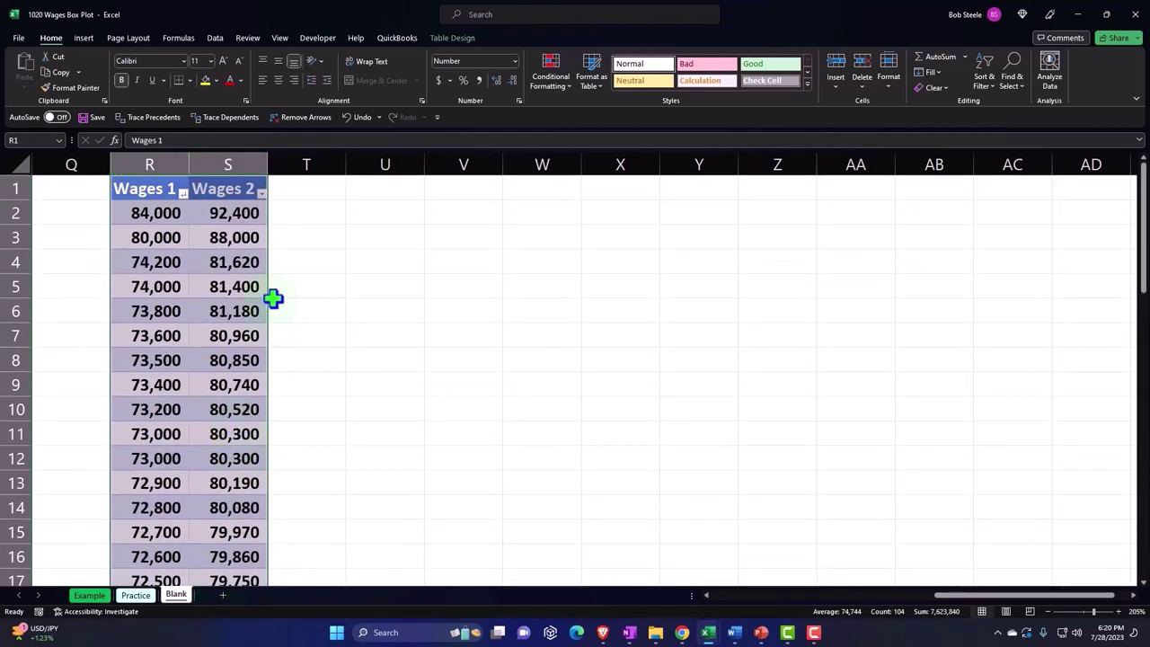
{"action": "left_click", "coordinate": [84, 38]}
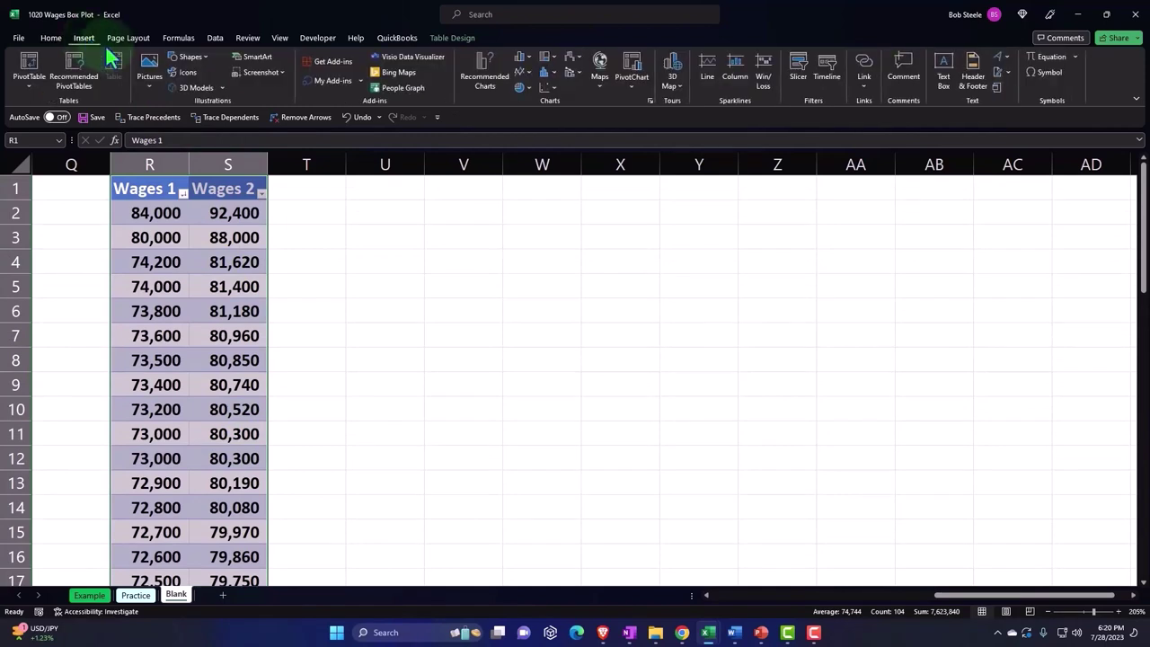
{"action": "left_click", "coordinate": [550, 72]}
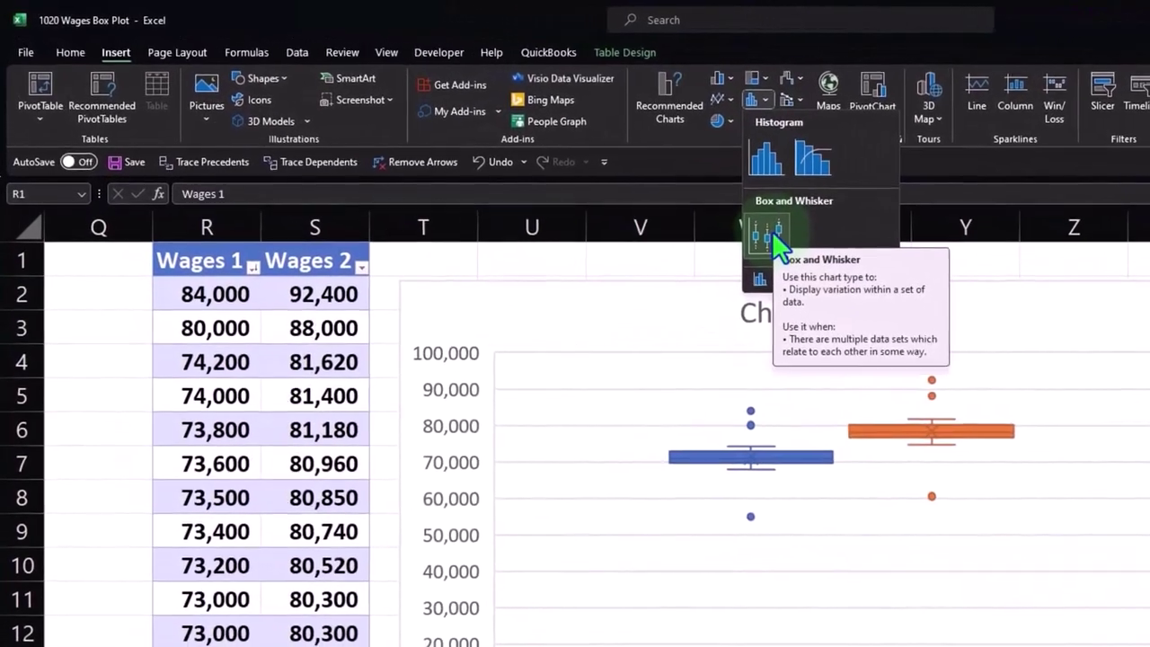
{"action": "left_click", "coordinate": [729, 223]}
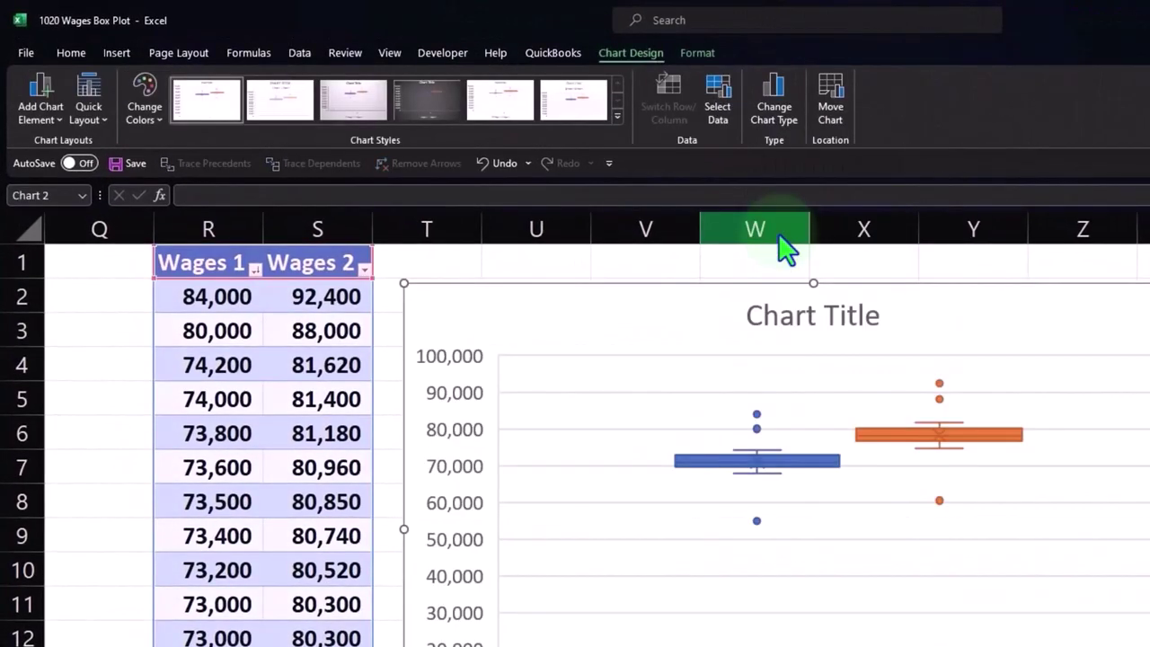
Delete the title of the new Box and Whisker chart
{"action": "left_click", "coordinate": [775, 316]}
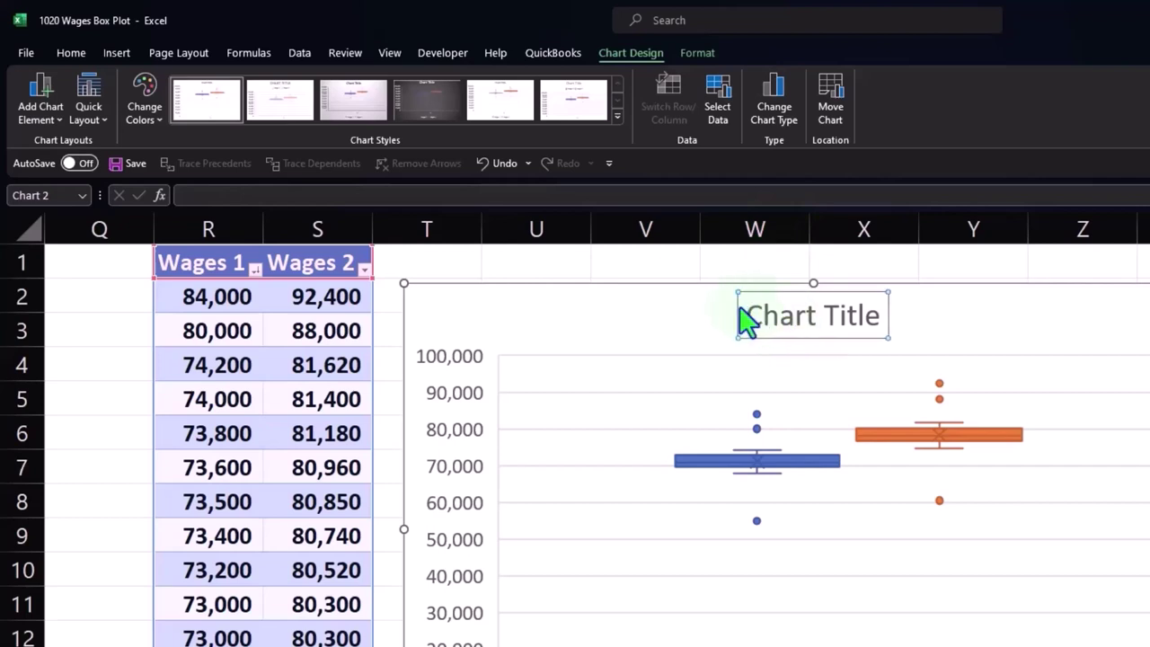
{"action": "left_click", "coordinate": [737, 305]}
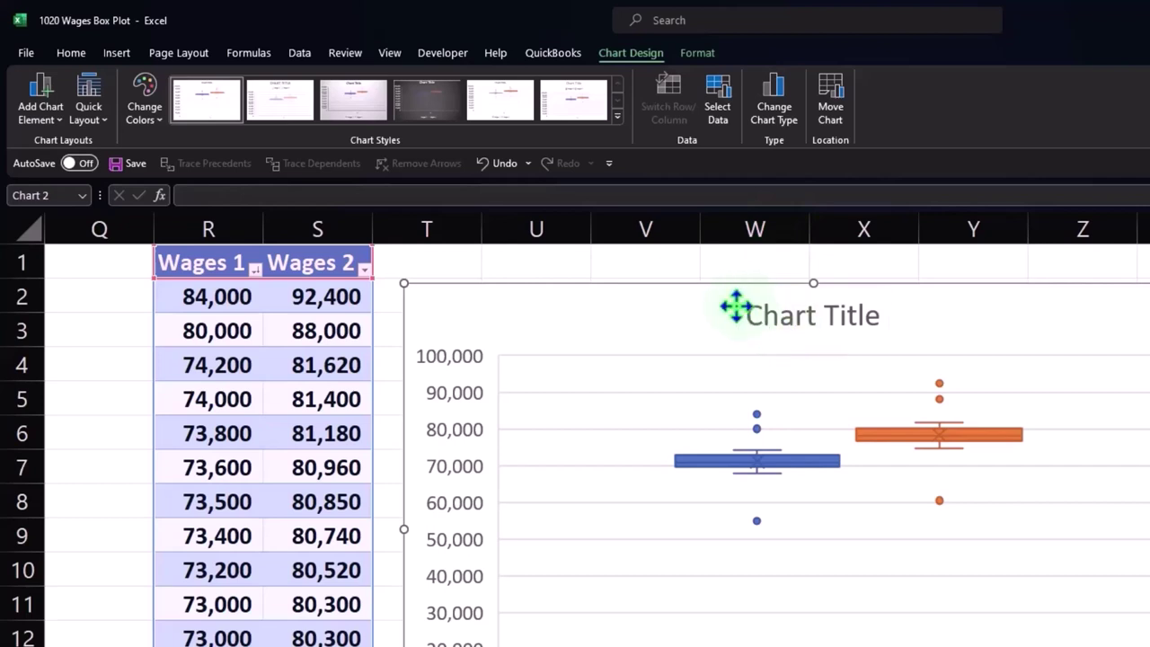
{"action": "left_click", "coordinate": [759, 310]}
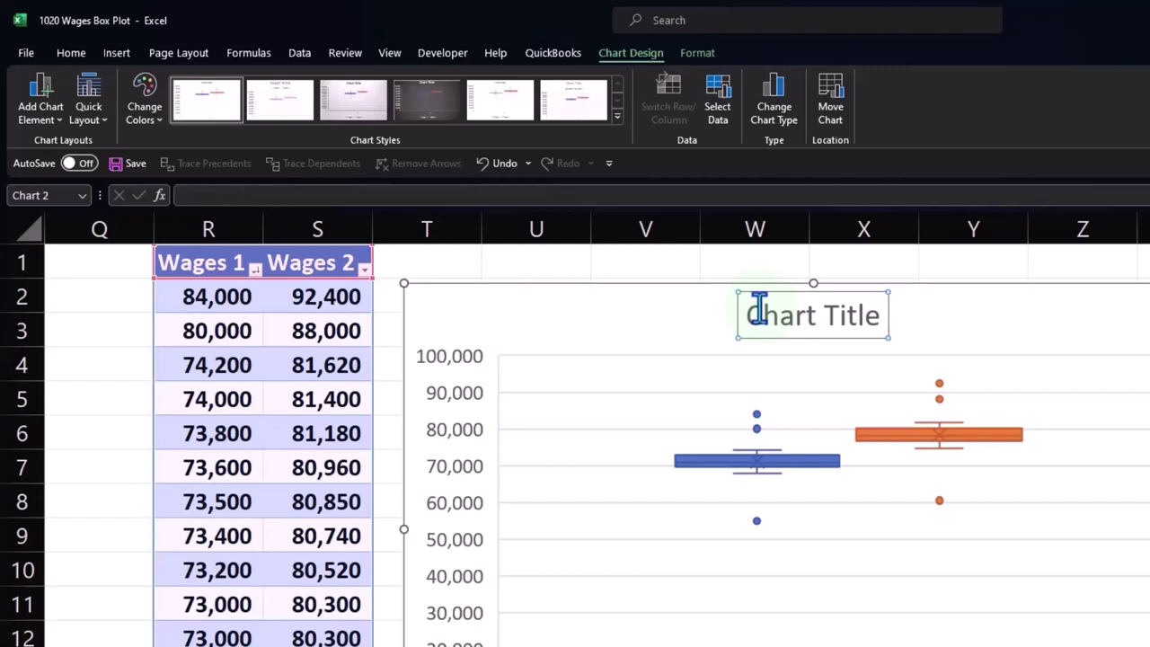
{"action": "key", "text": "Delete"}
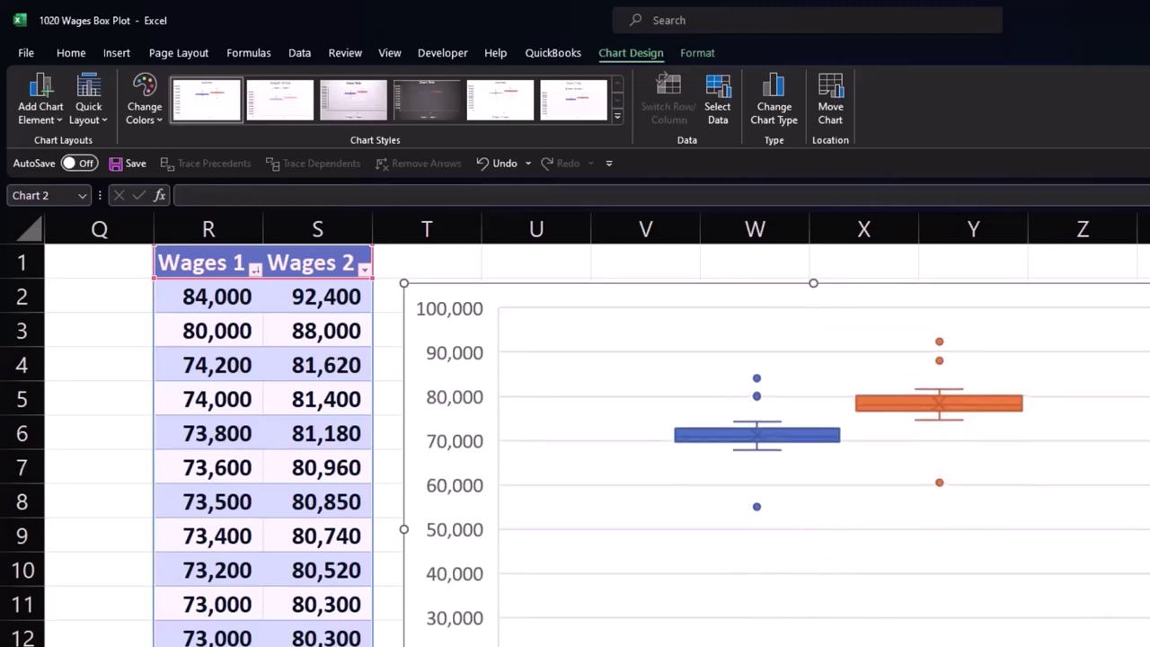
Set the chart's vertical axis bounds to a minimum of 55000 and a maximum of 95000
{"action": "double_click", "coordinate": [454, 509]}
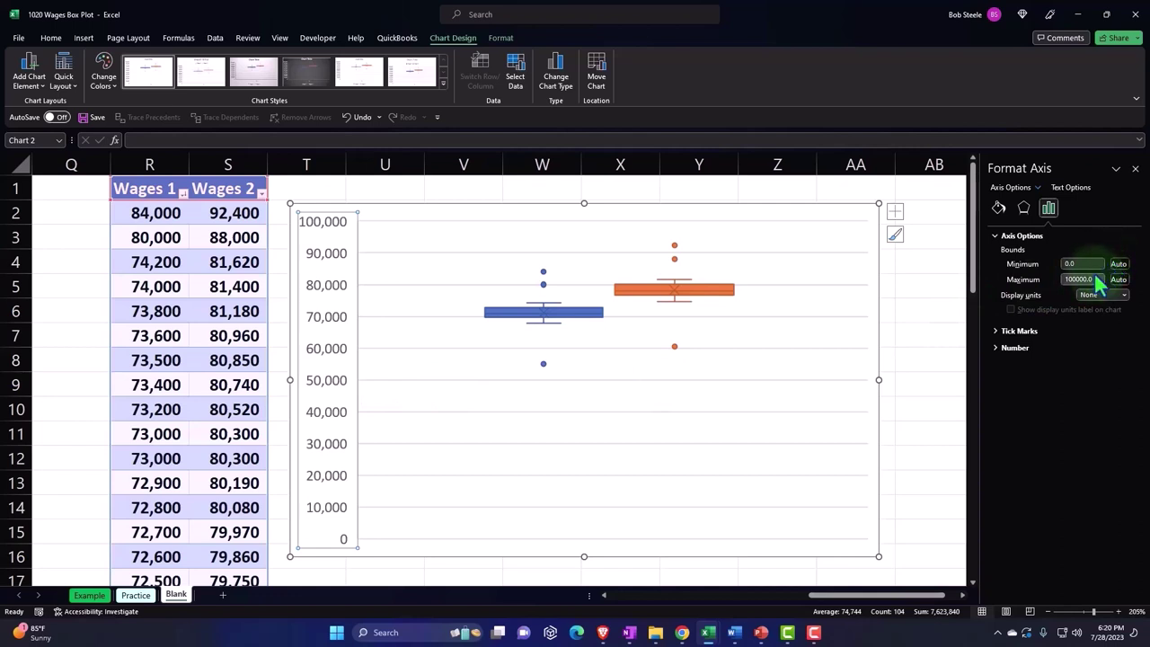
{"action": "double_click", "coordinate": [1086, 263]}
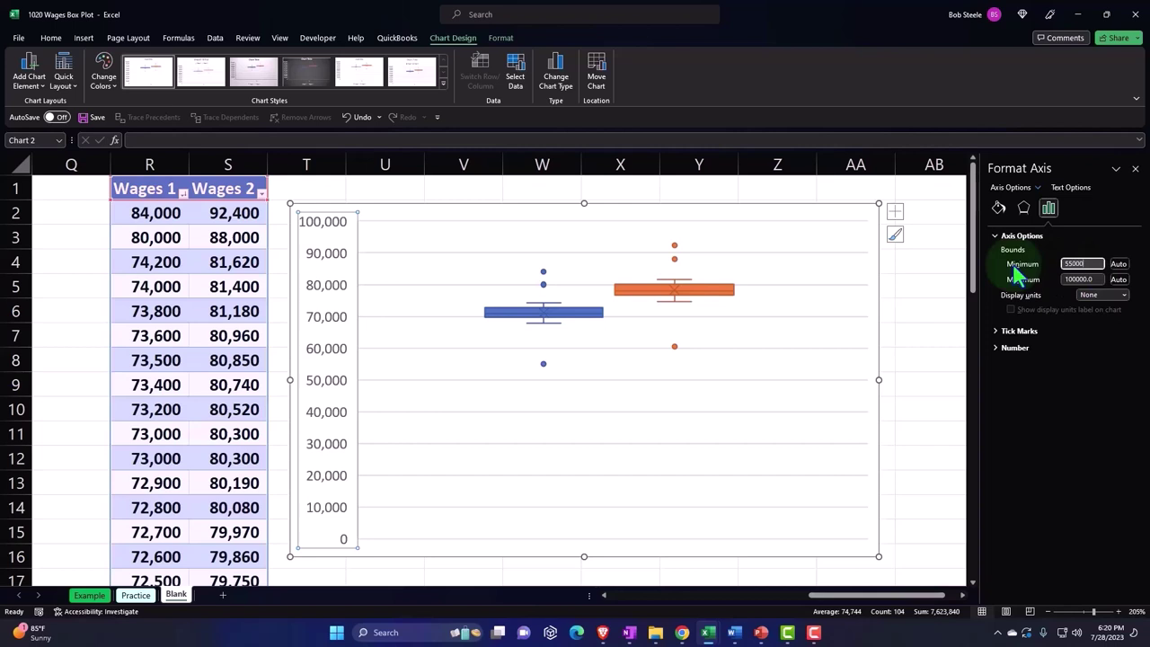
{"action": "key", "text": "Return"}
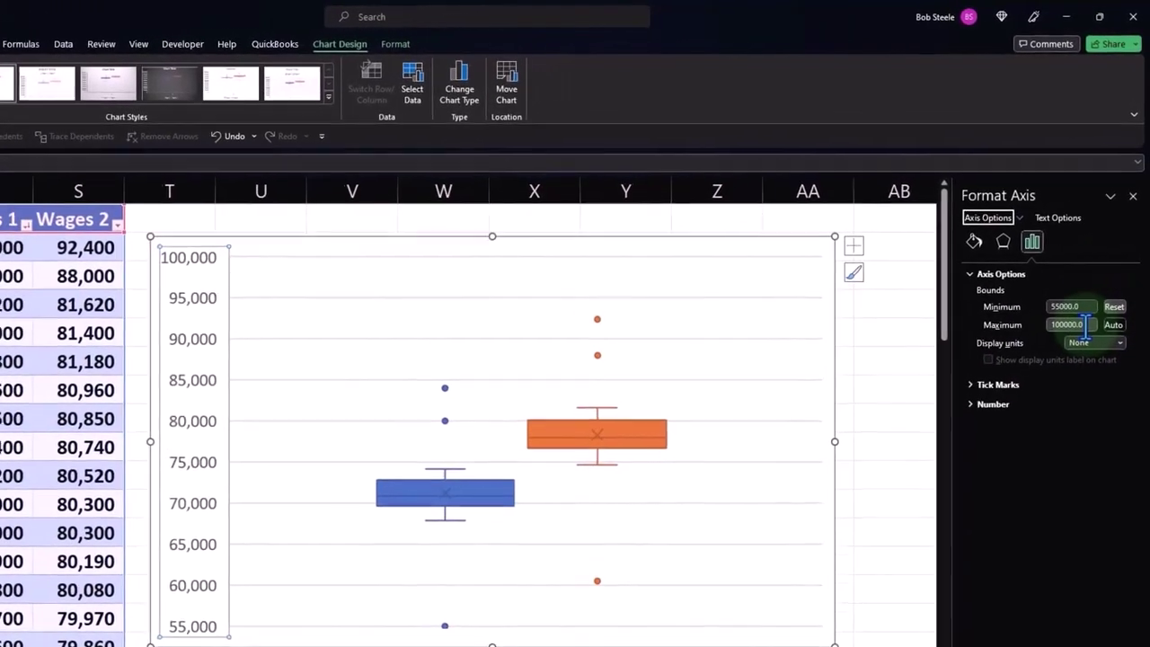
{"action": "double_click", "coordinate": [1078, 324]}
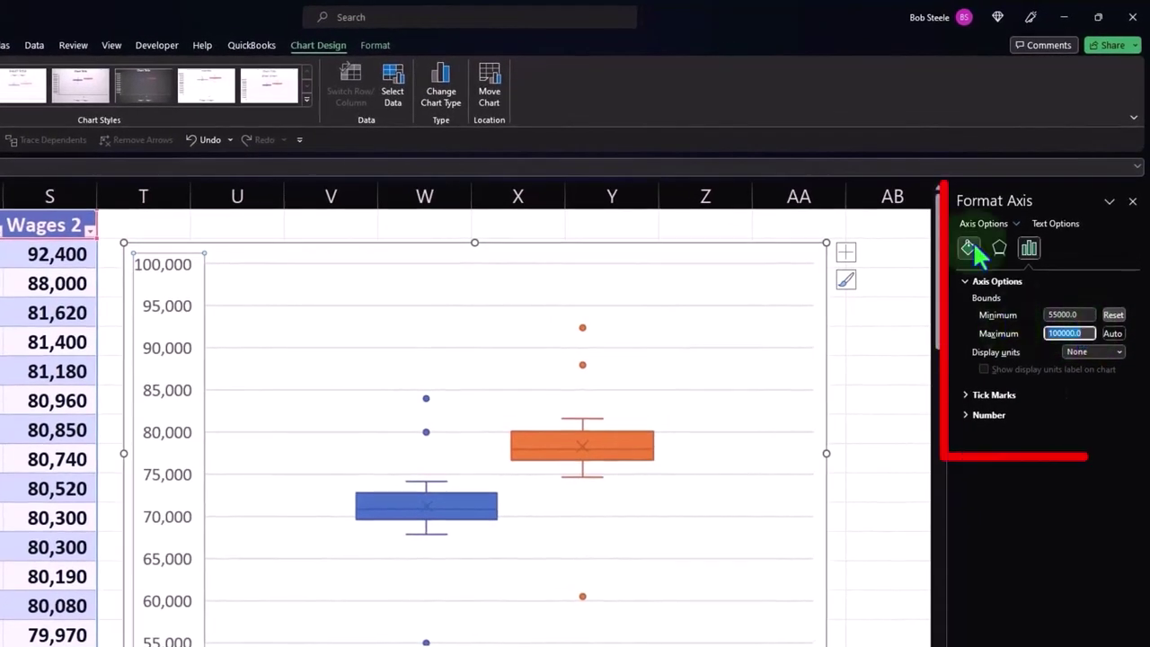
{"action": "type", "text": "95000"}
{"action": "key", "text": "Return"}
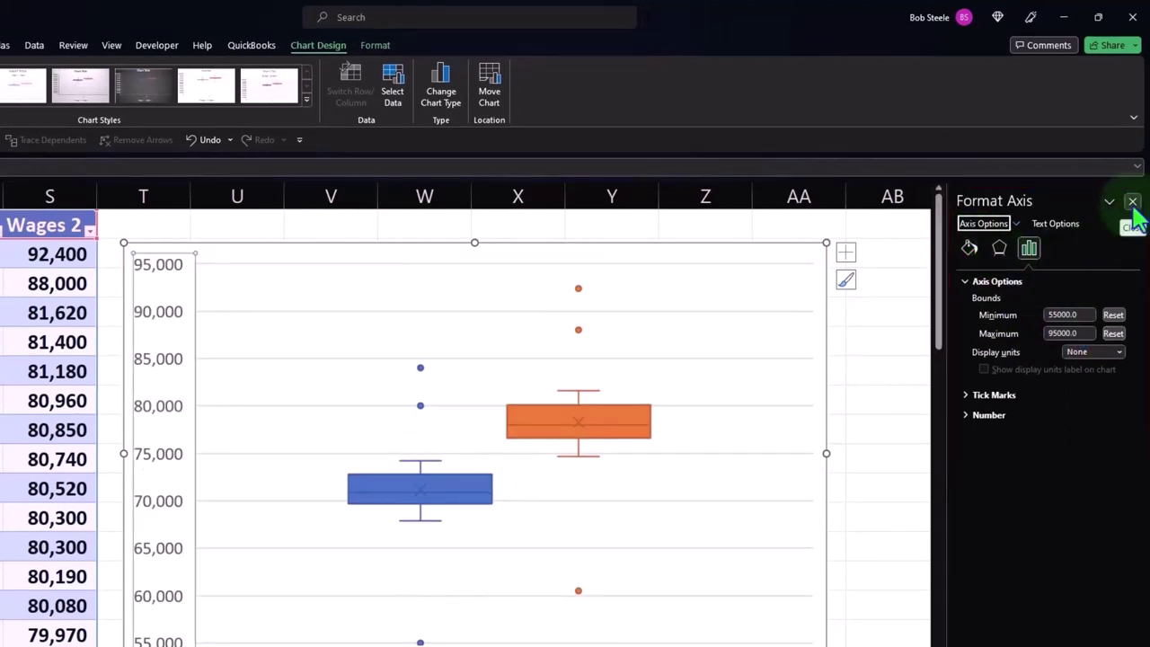
{"action": "left_click", "coordinate": [1131, 202]}
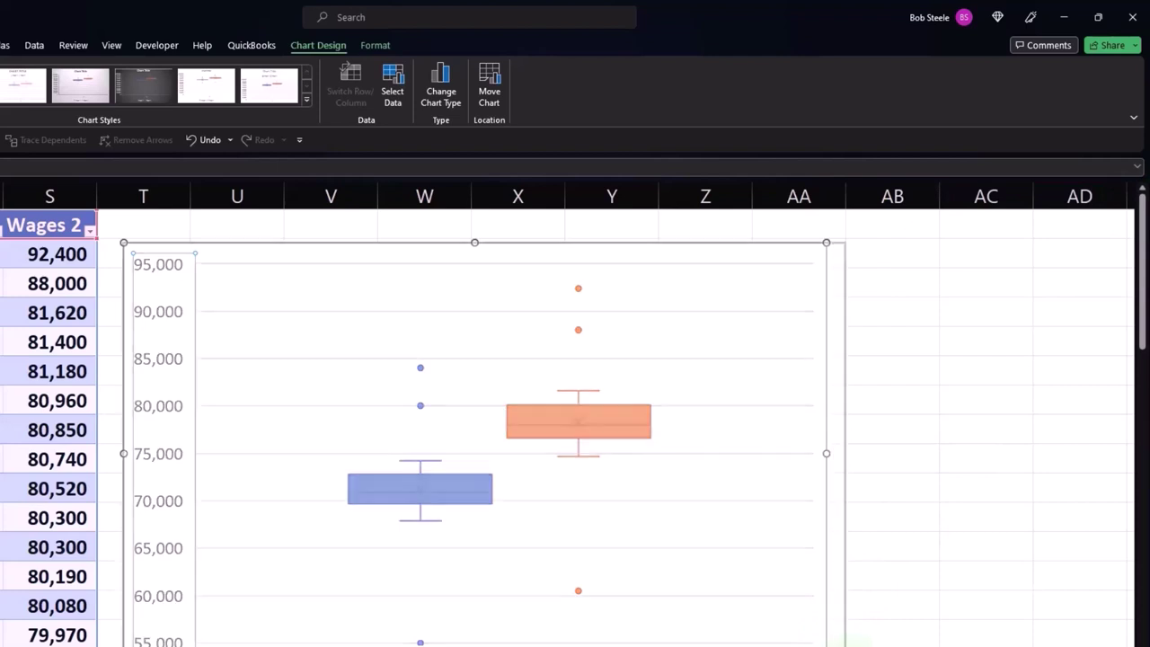
Add axis titles to the chart and delete the horizontal axis title
{"action": "left_click", "coordinate": [882, 255]}
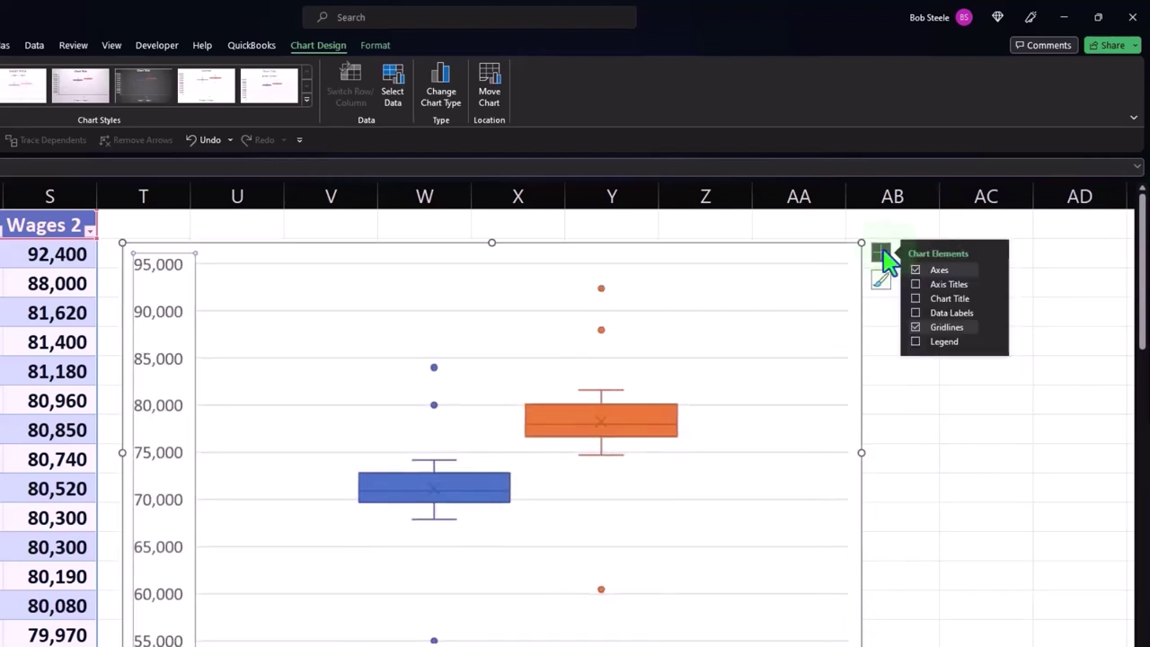
{"action": "left_click", "coordinate": [916, 286]}
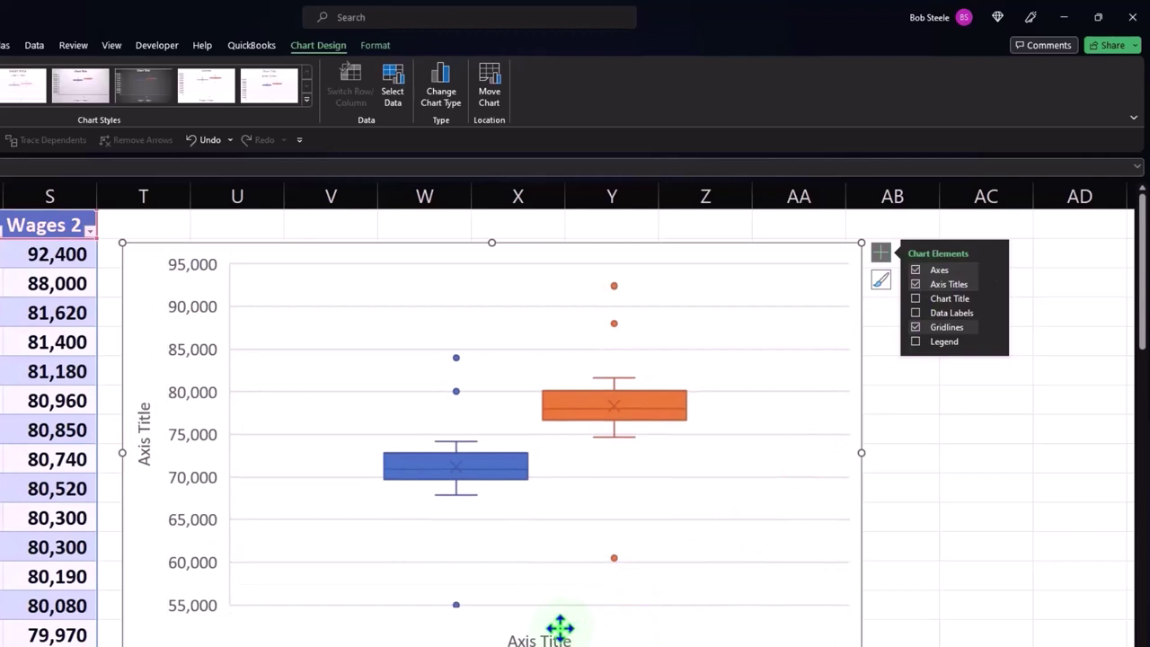
{"action": "left_click", "coordinate": [526, 629]}
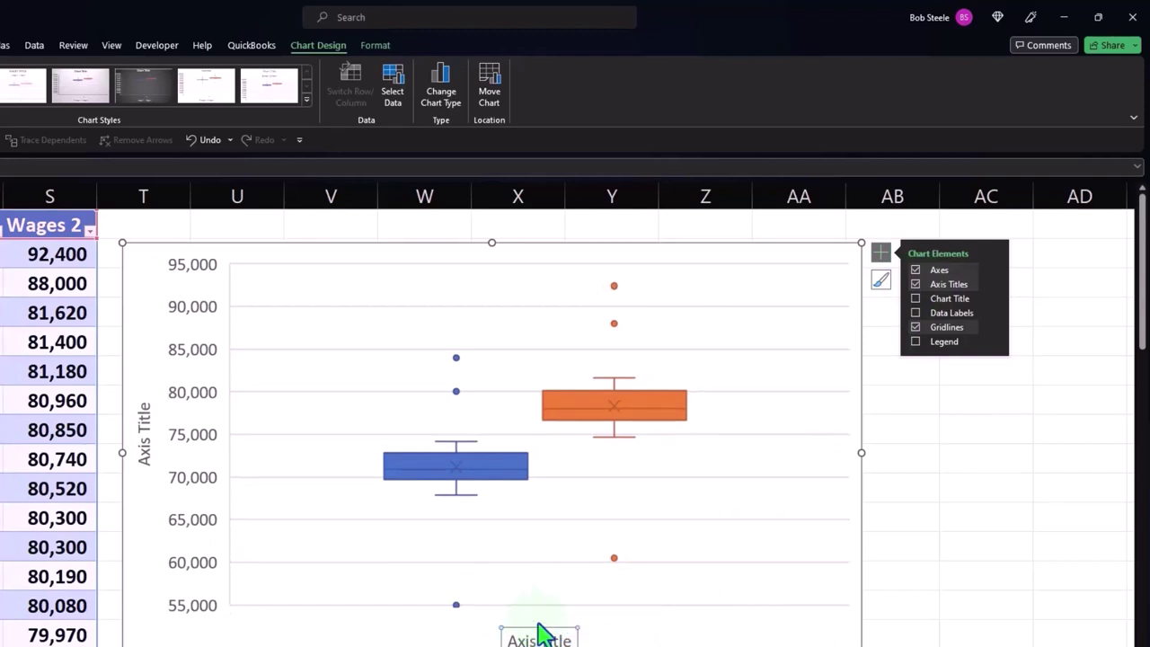
{"action": "key", "text": "Delete"}
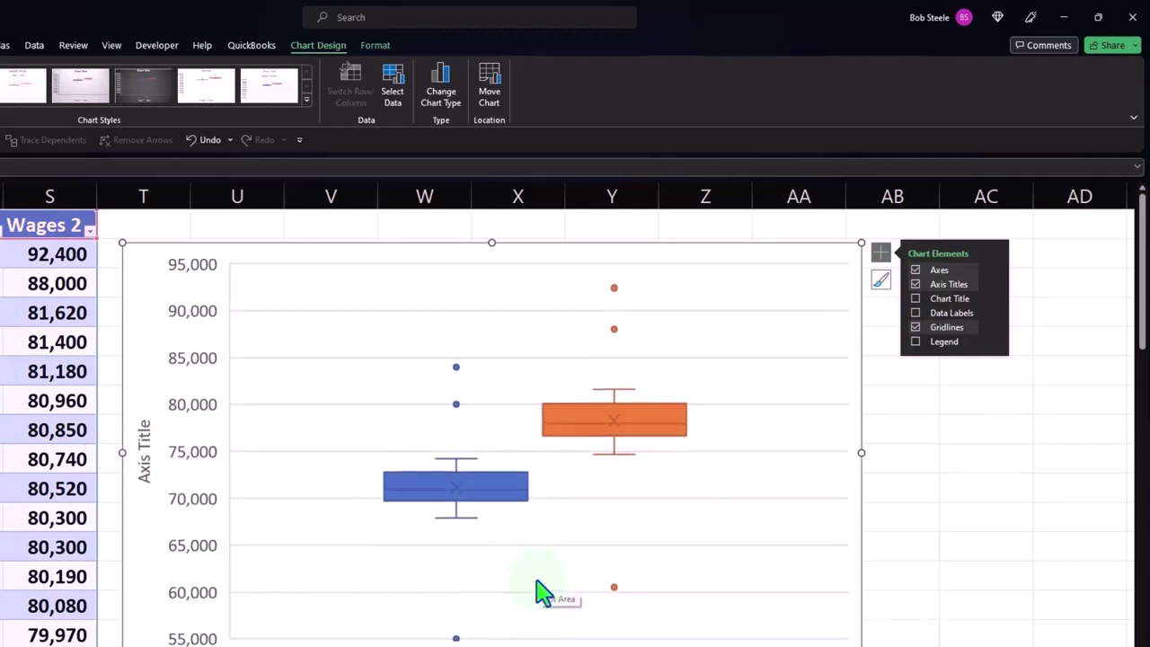
Rename the vertical axis title to "Wages"
{"action": "left_click", "coordinate": [150, 445]}
{"action": "triple_click", "coordinate": [150, 445]}
{"action": "type", "text": "Wages"}
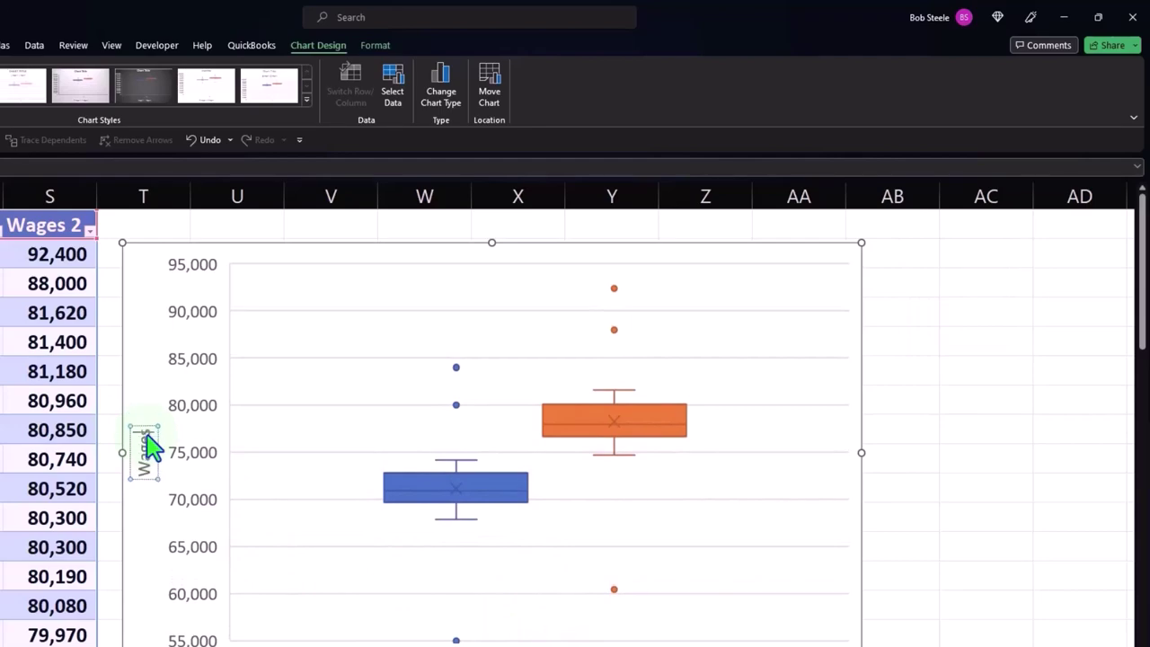
{"action": "left_click", "coordinate": [800, 293]}
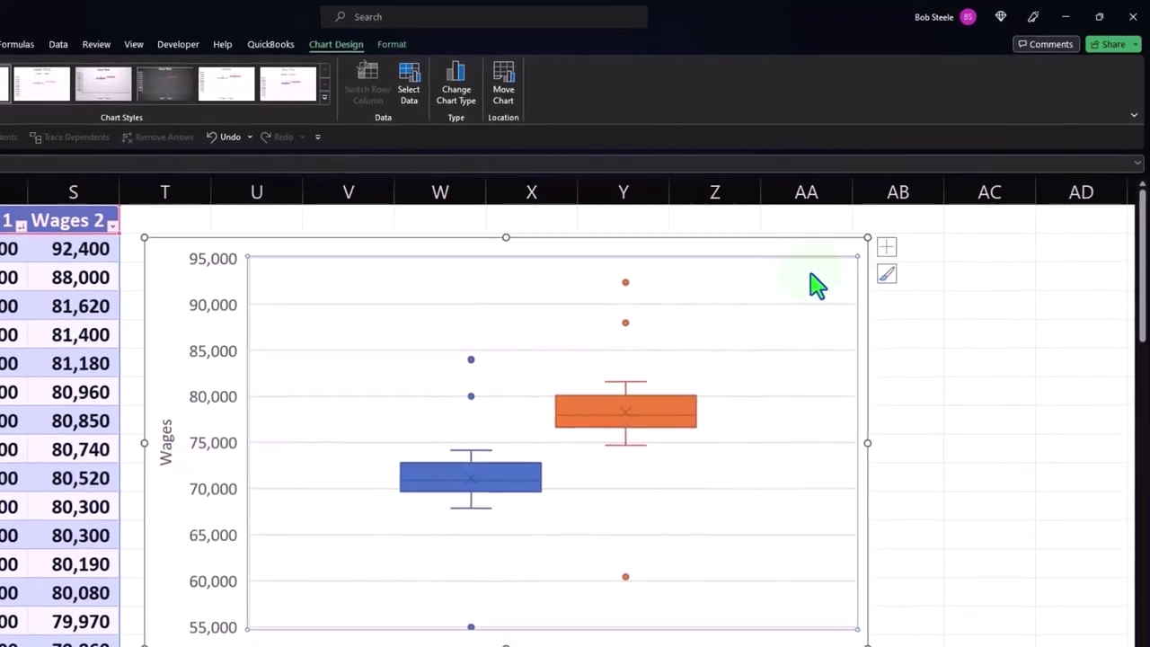
Add data labels to the box and whisker chart
{"action": "left_click", "coordinate": [875, 251]}
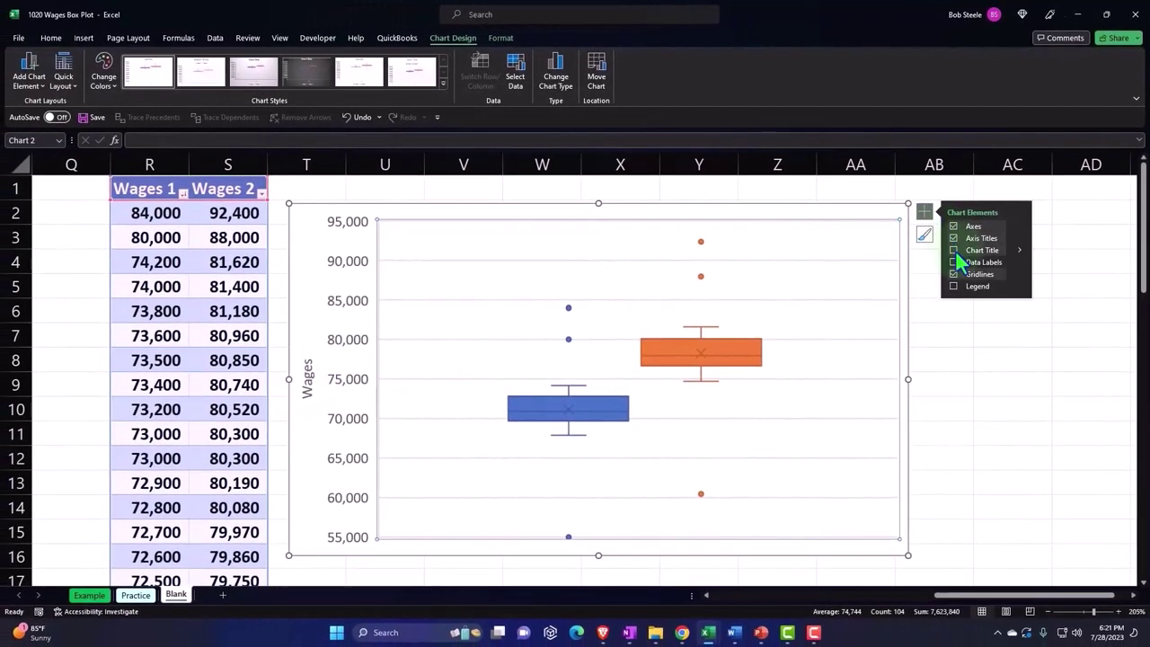
{"action": "left_click", "coordinate": [945, 260]}
{"action": "left_click", "coordinate": [954, 252]}
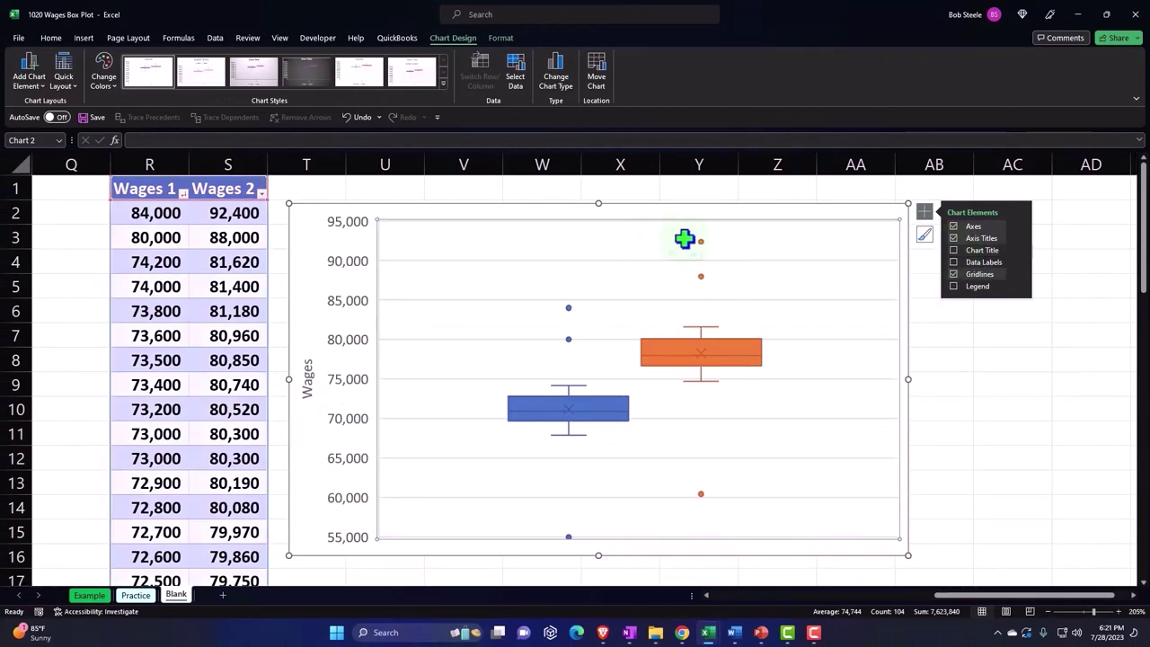
{"action": "left_click", "coordinate": [953, 262]}
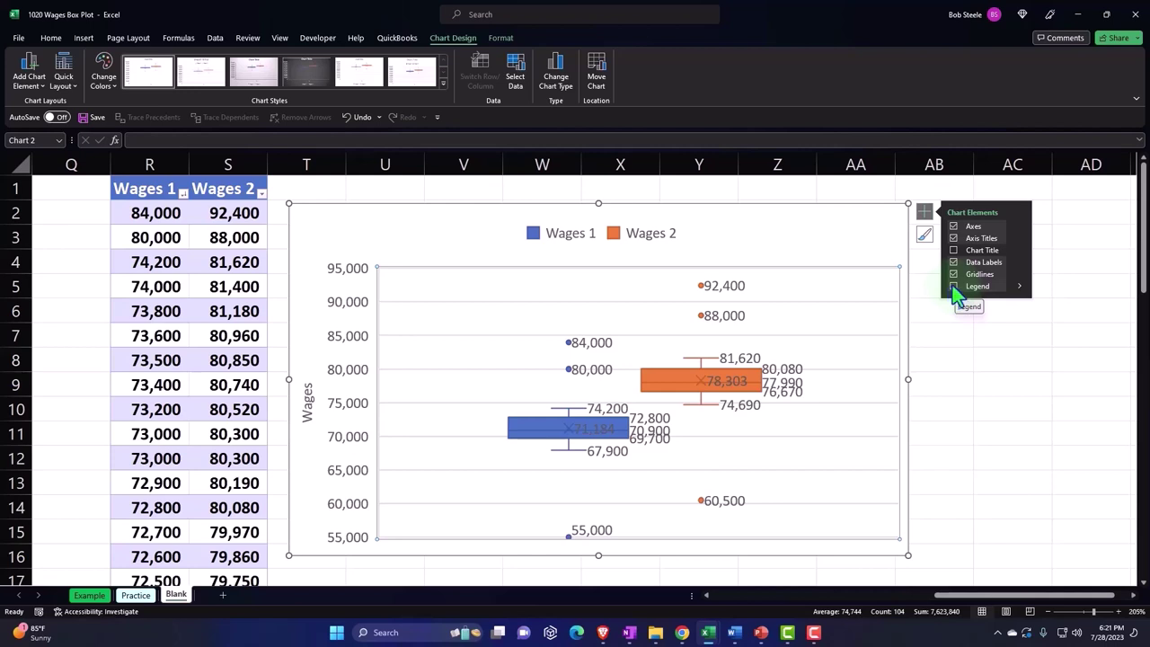
Add a legend to the chart and place it on the right side of the chart
{"action": "left_click", "coordinate": [954, 287]}
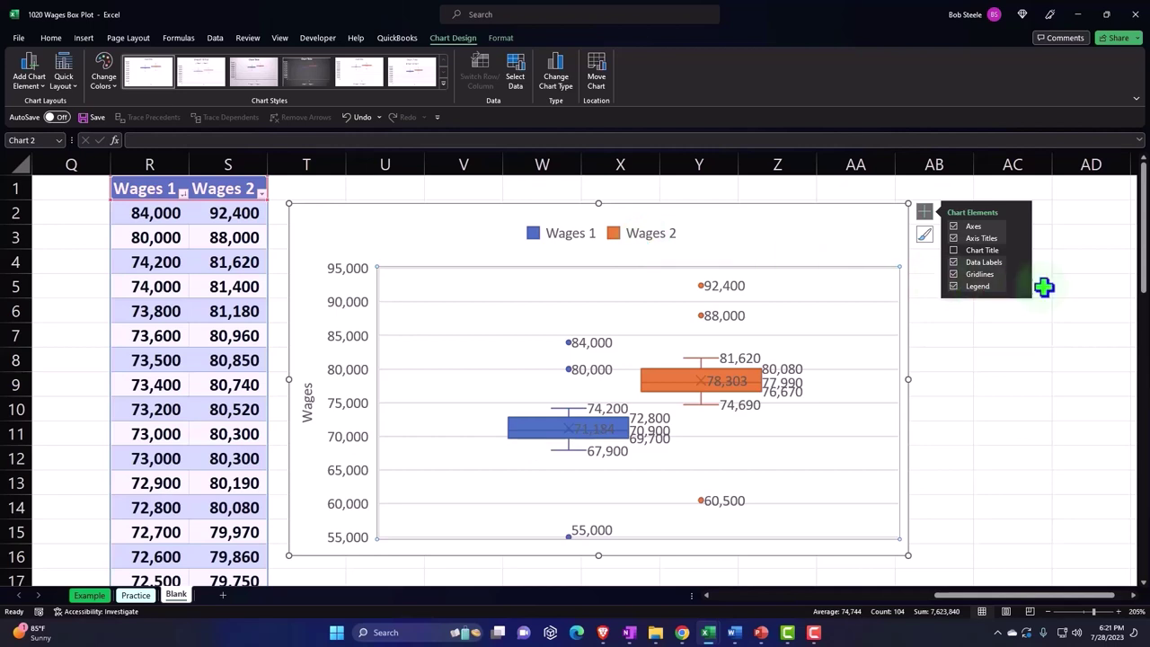
{"action": "mouse_move", "coordinate": [1023, 292]}
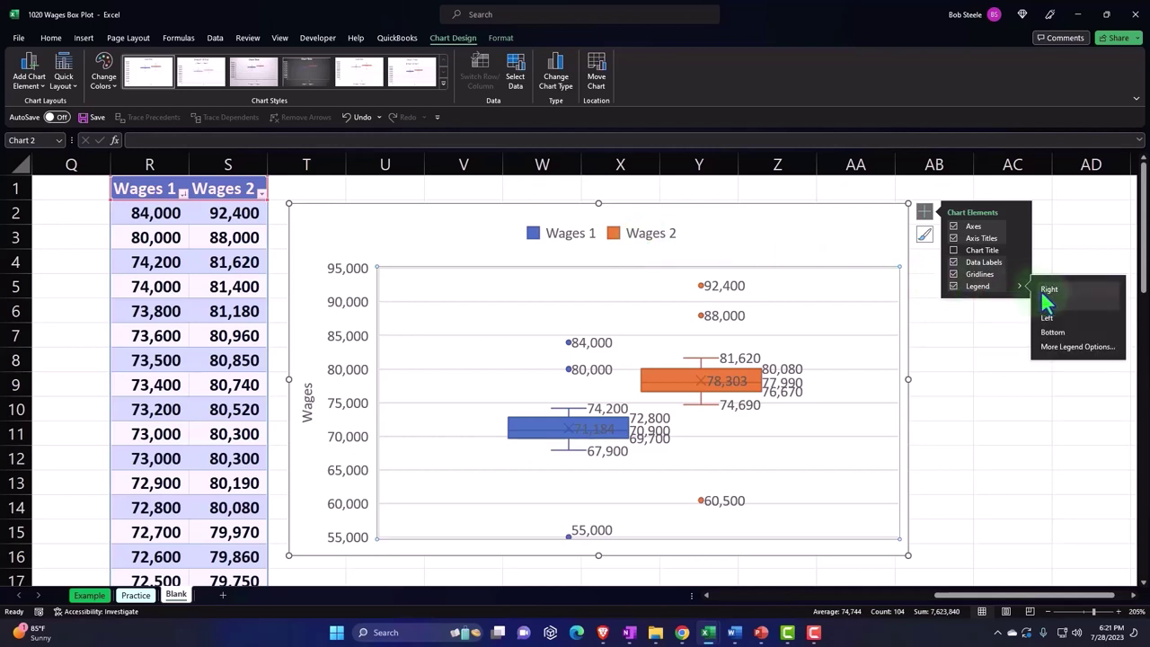
{"action": "left_click", "coordinate": [1046, 291]}
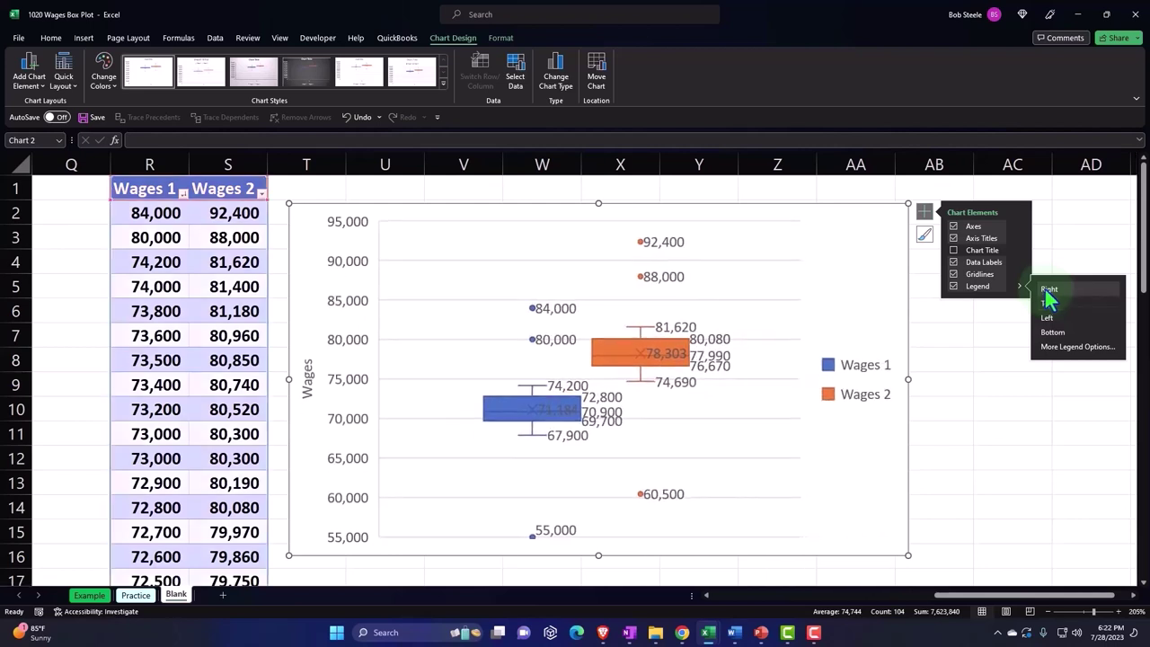
{"action": "left_click", "coordinate": [1002, 418]}
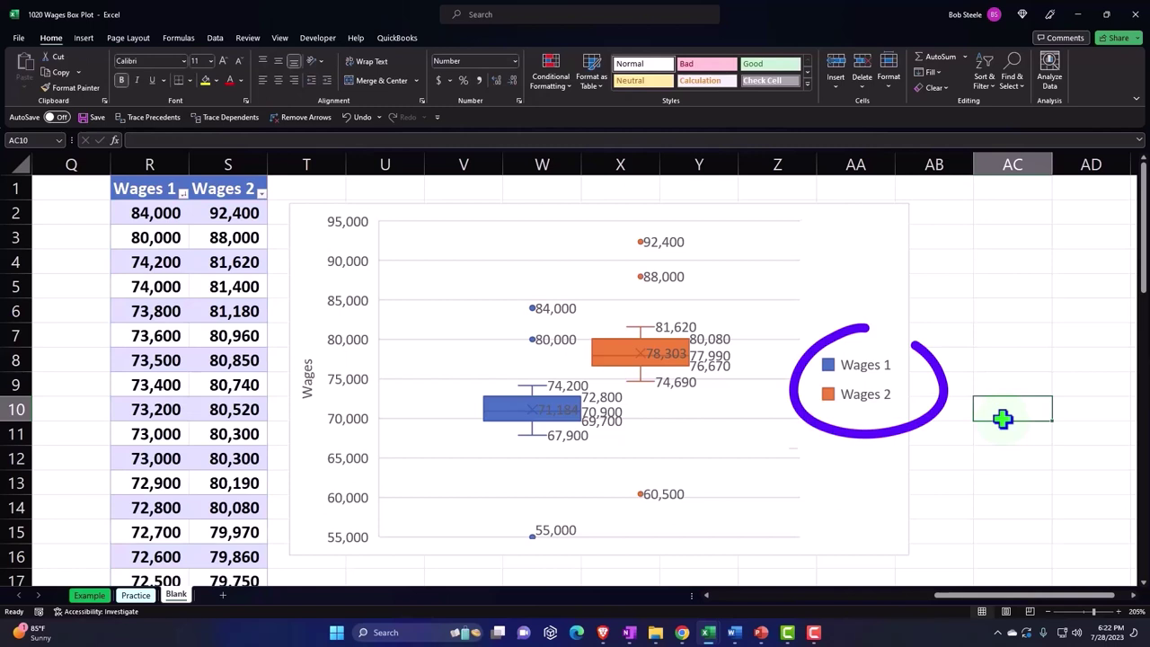
Resize the chart so that it extends from column T into column AA
{"action": "left_click", "coordinate": [907, 555]}
{"action": "left_click_drag", "start_coordinate": [907, 555], "coordinate": [1046, 554]}
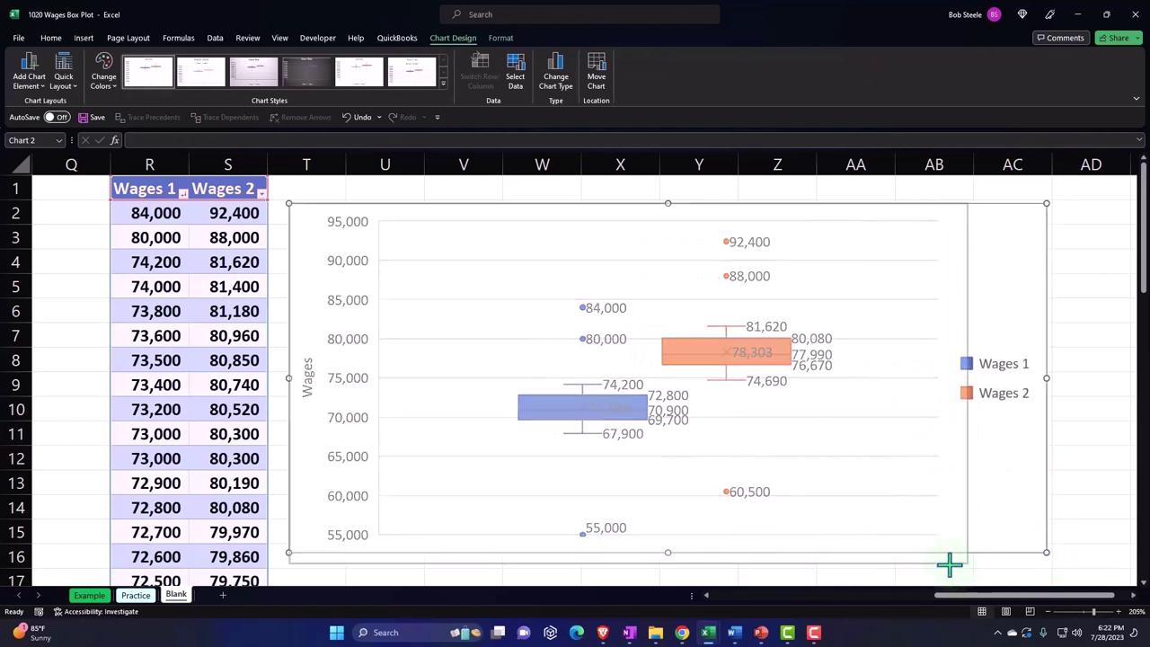
{"action": "left_click_drag", "start_coordinate": [950, 563], "coordinate": [878, 558]}
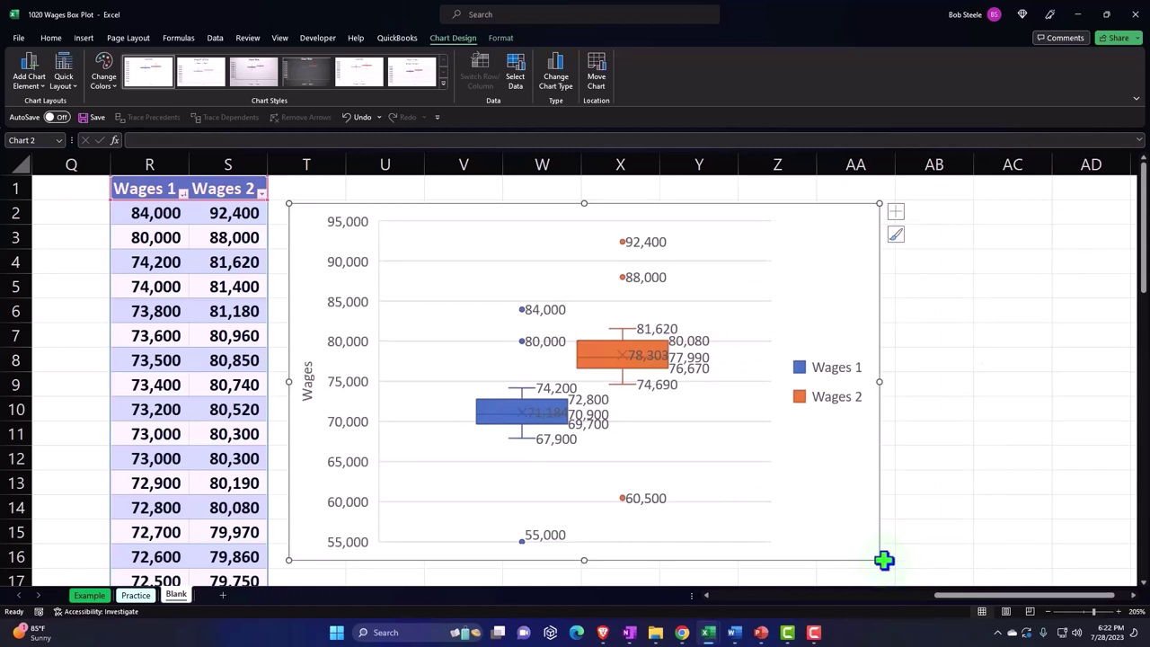
{"action": "left_click", "coordinate": [492, 413]}
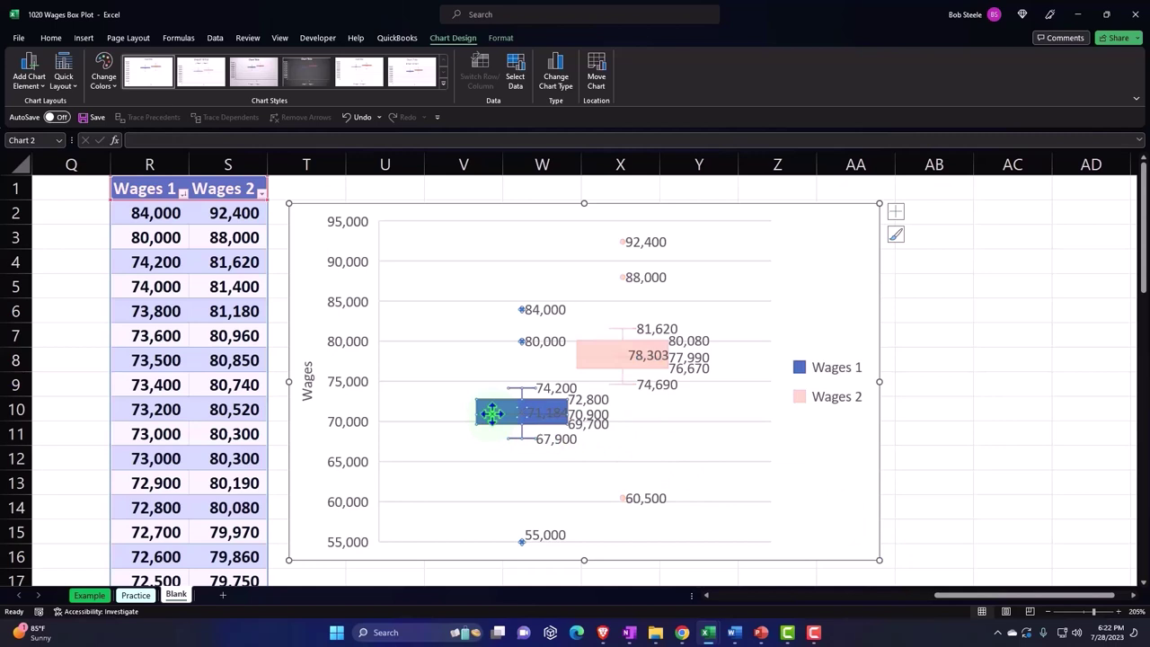
{"action": "double_click", "coordinate": [492, 411]}
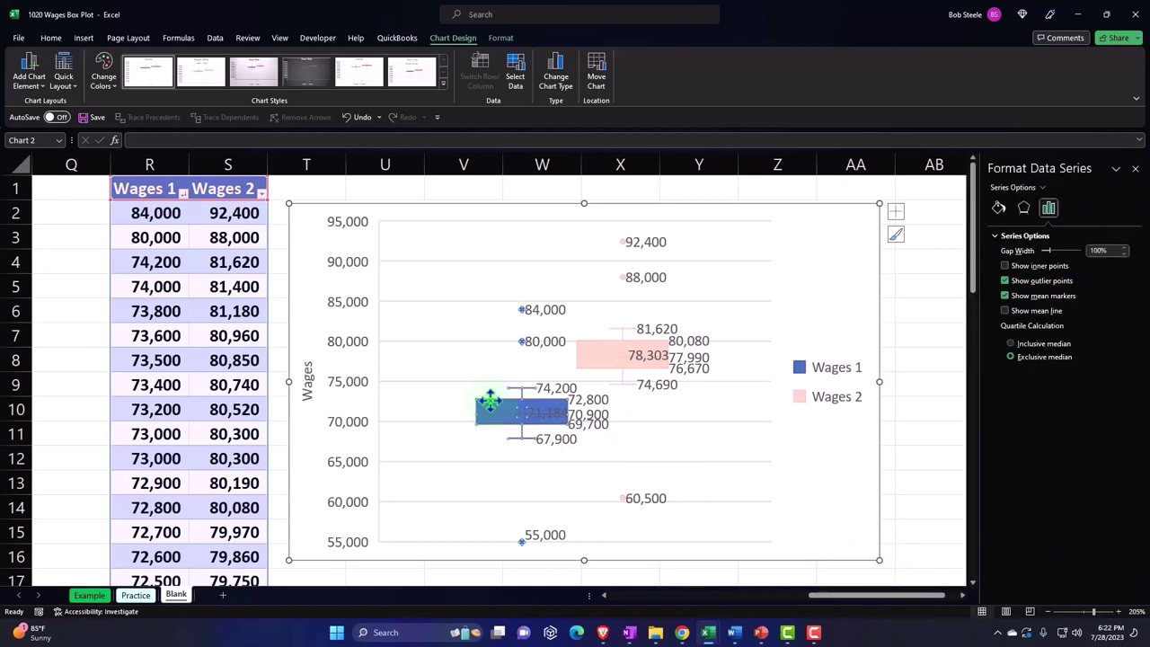
{"action": "left_click", "coordinate": [1135, 168]}
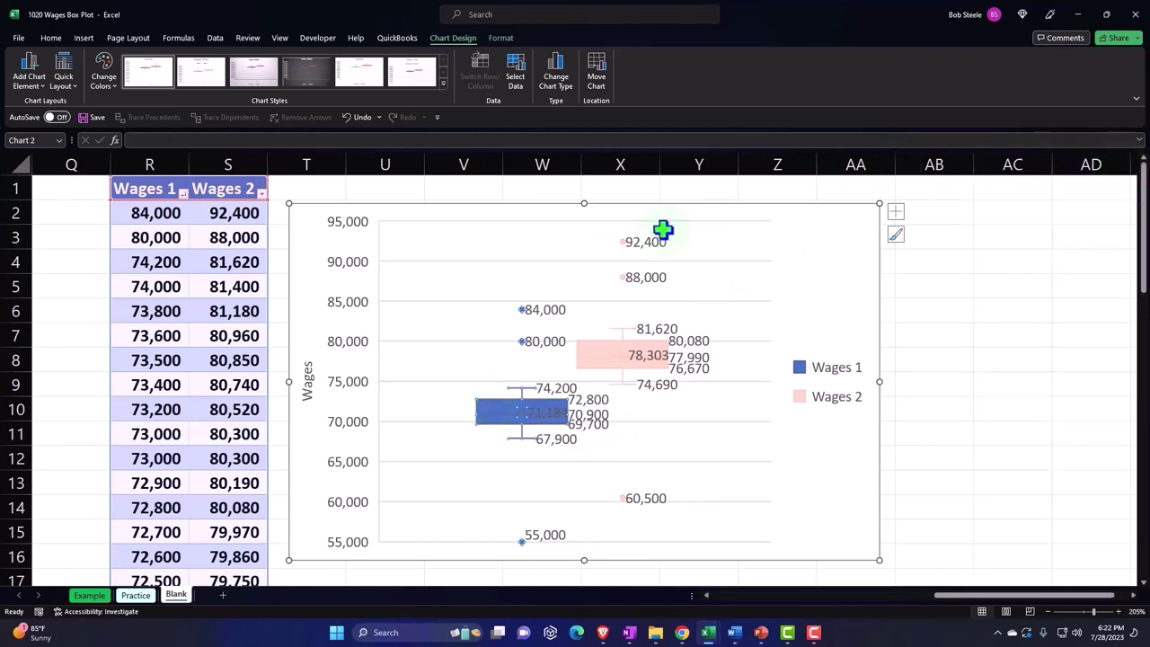
Remove the Wages 2 series from the chart's data source
{"action": "left_click", "coordinate": [517, 83]}
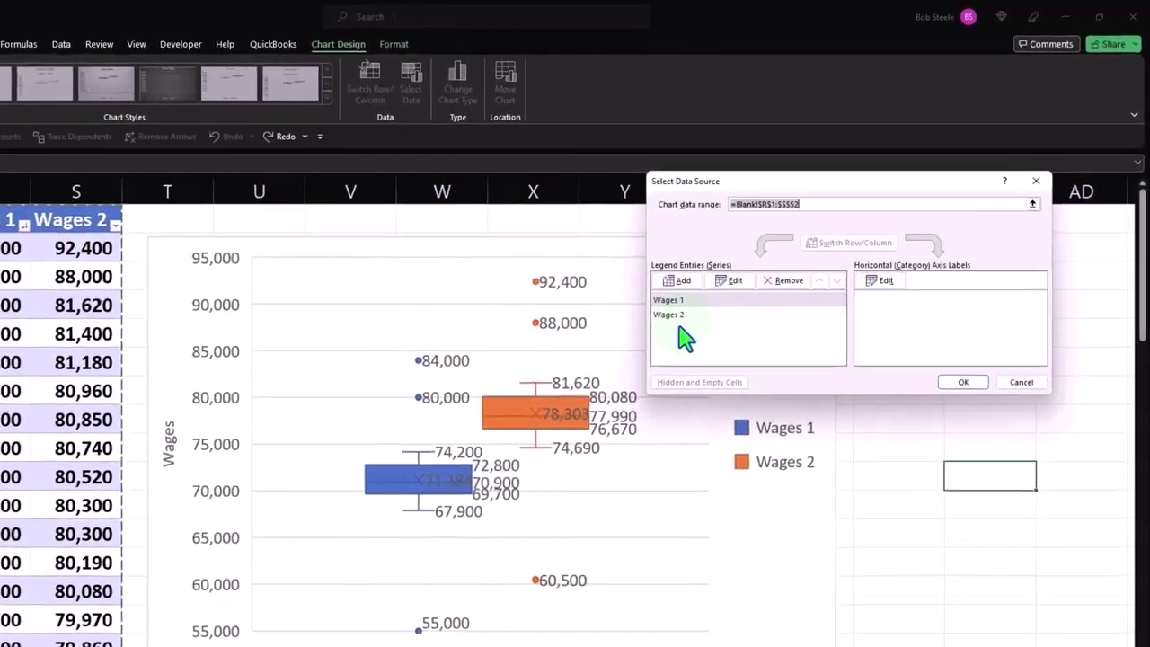
{"action": "left_click", "coordinate": [738, 271]}
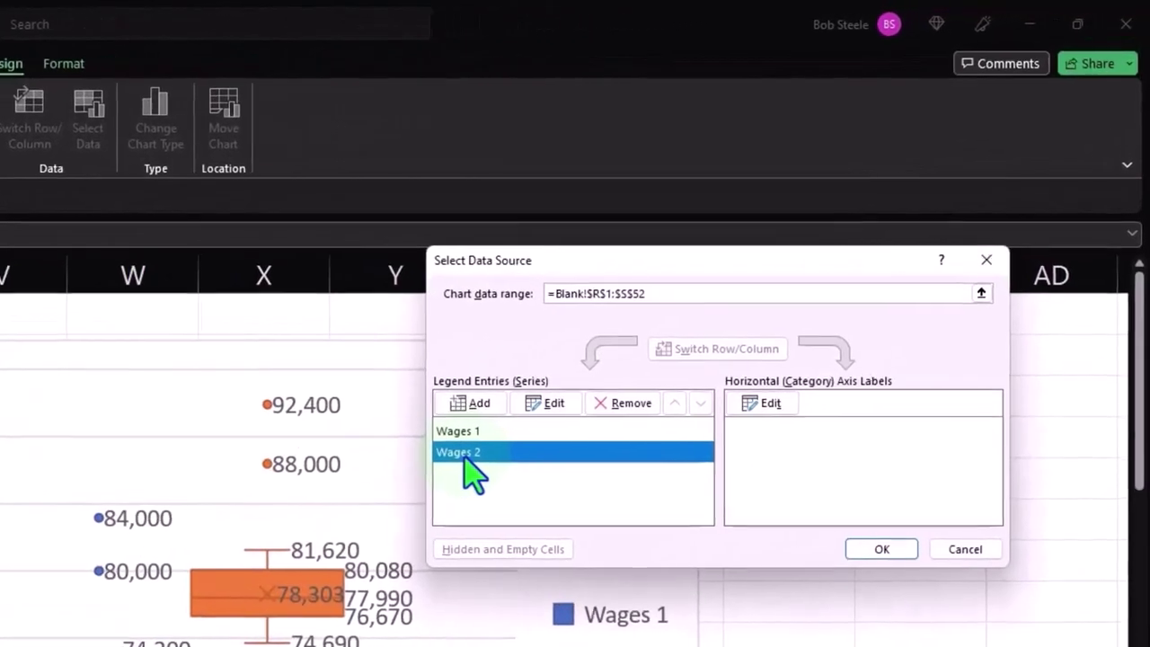
{"action": "left_click", "coordinate": [622, 404]}
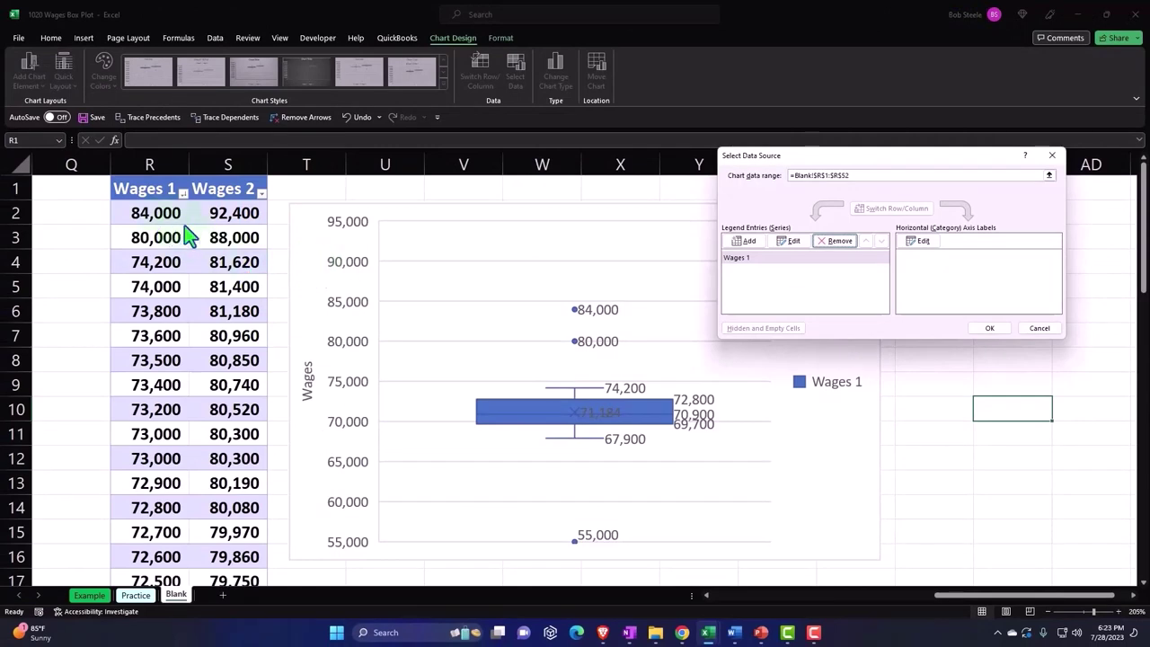
Add a new chart series named "Wages 2" and open its values range for selection on the sheet
{"action": "left_click", "coordinate": [742, 241]}
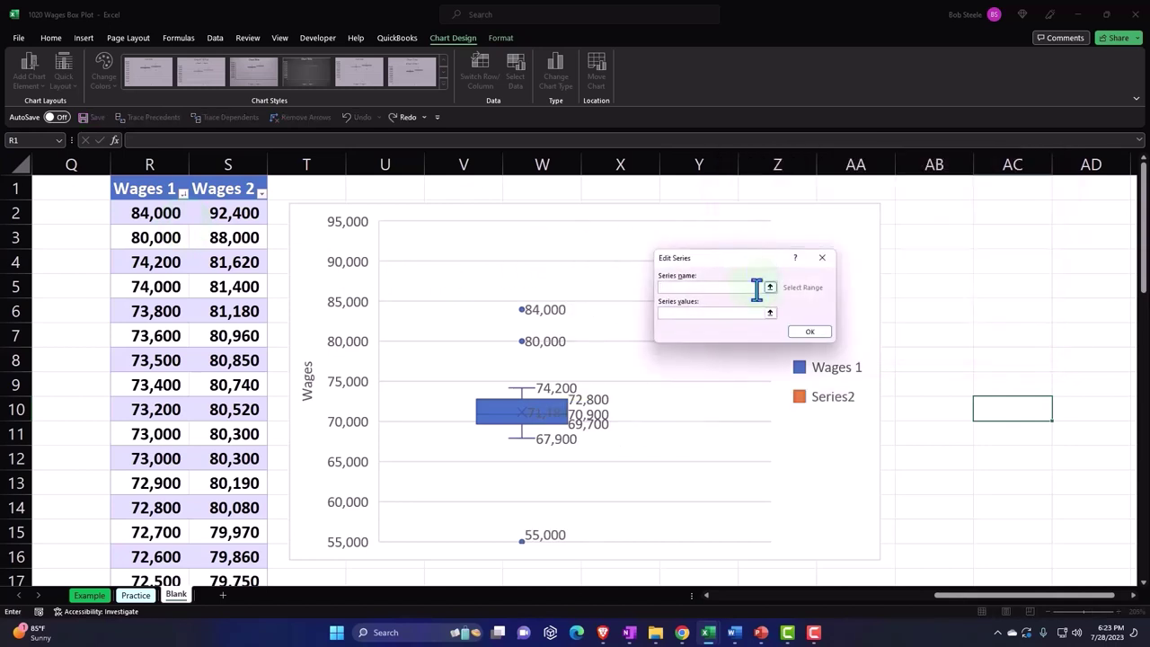
{"action": "left_click", "coordinate": [760, 315]}
{"action": "left_click", "coordinate": [694, 288]}
{"action": "type", "text": "Wages"}
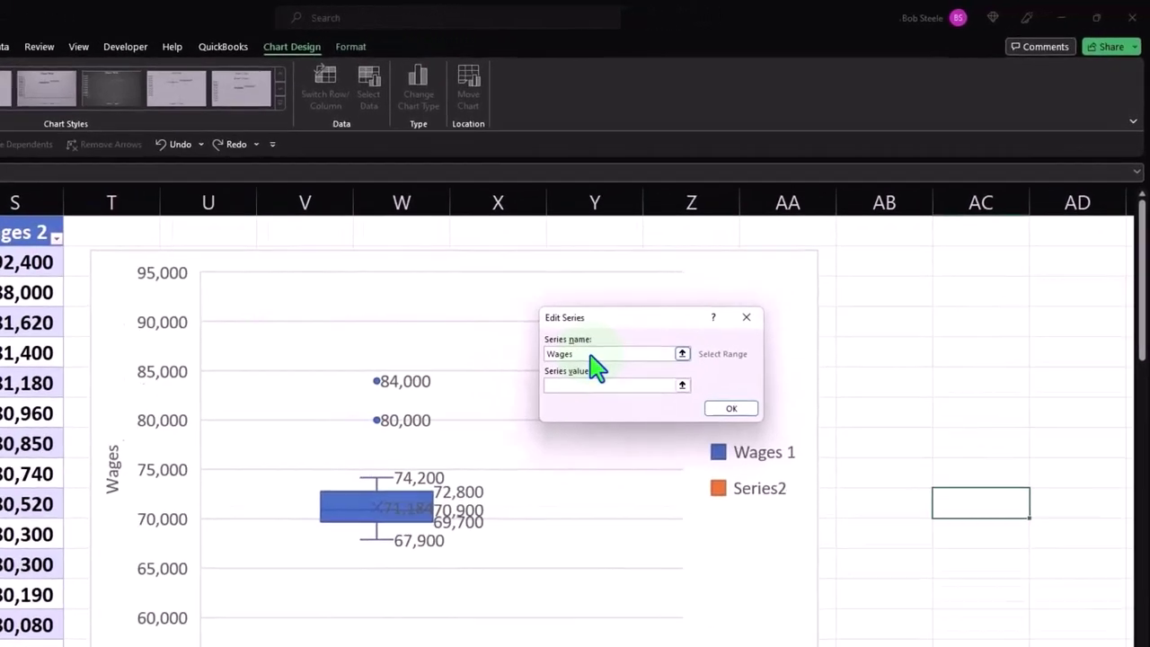
{"action": "type", "text": " 2"}
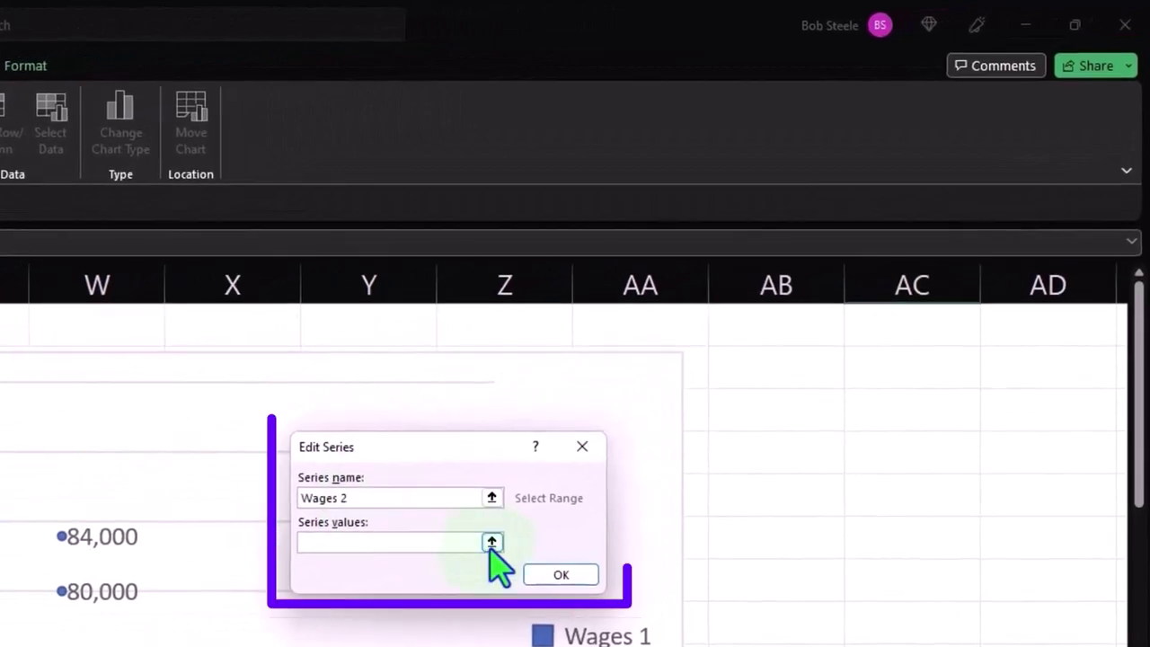
{"action": "left_click", "coordinate": [491, 542]}
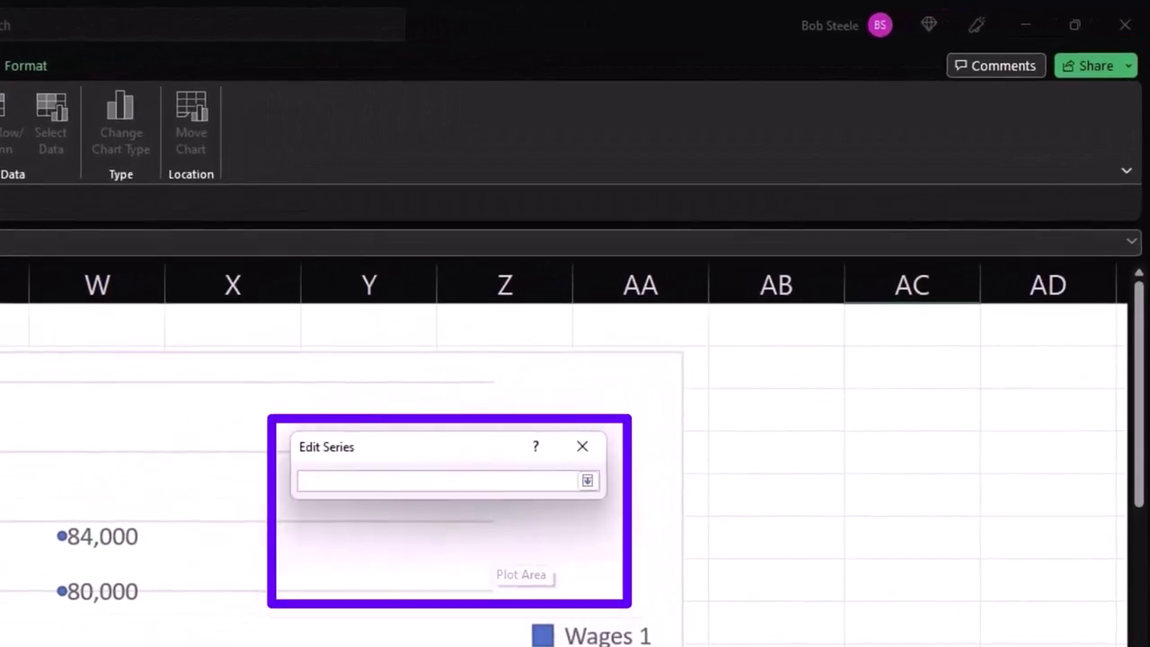
Try selecting cells S2 to S52 as the series values, and clear the range reference
{"action": "left_click_drag", "start_coordinate": [227, 189], "coordinate": [225, 485]}
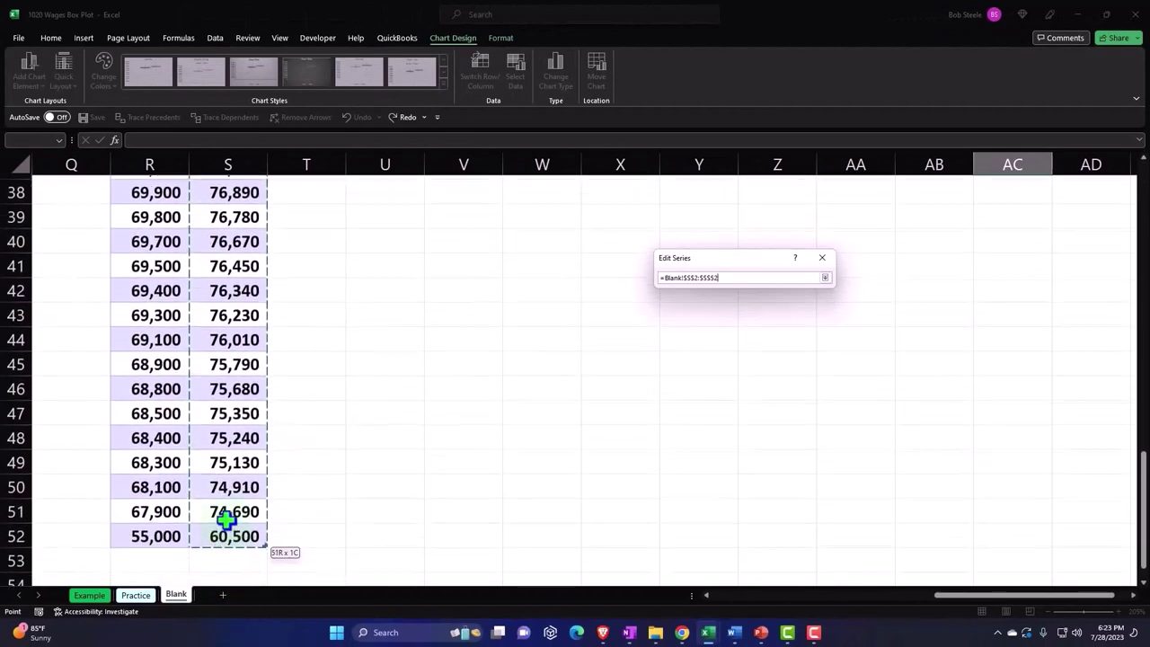
{"action": "scroll", "coordinate": [225, 464], "scroll_direction": "up", "scroll_amount": 12}
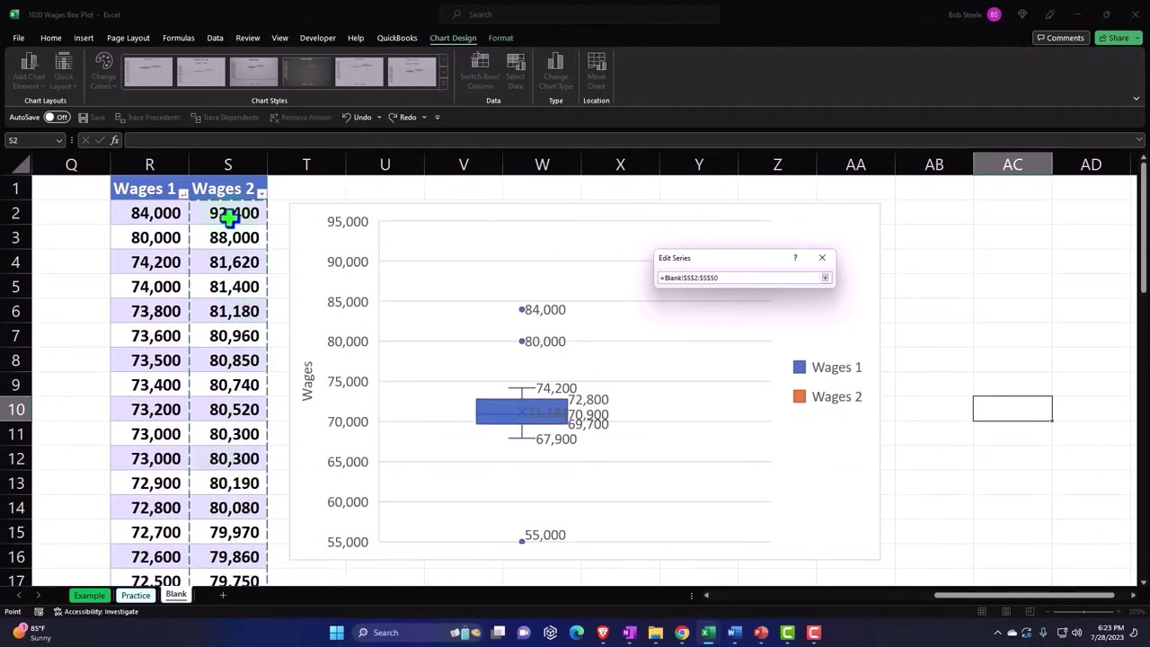
{"action": "left_click", "coordinate": [227, 215]}
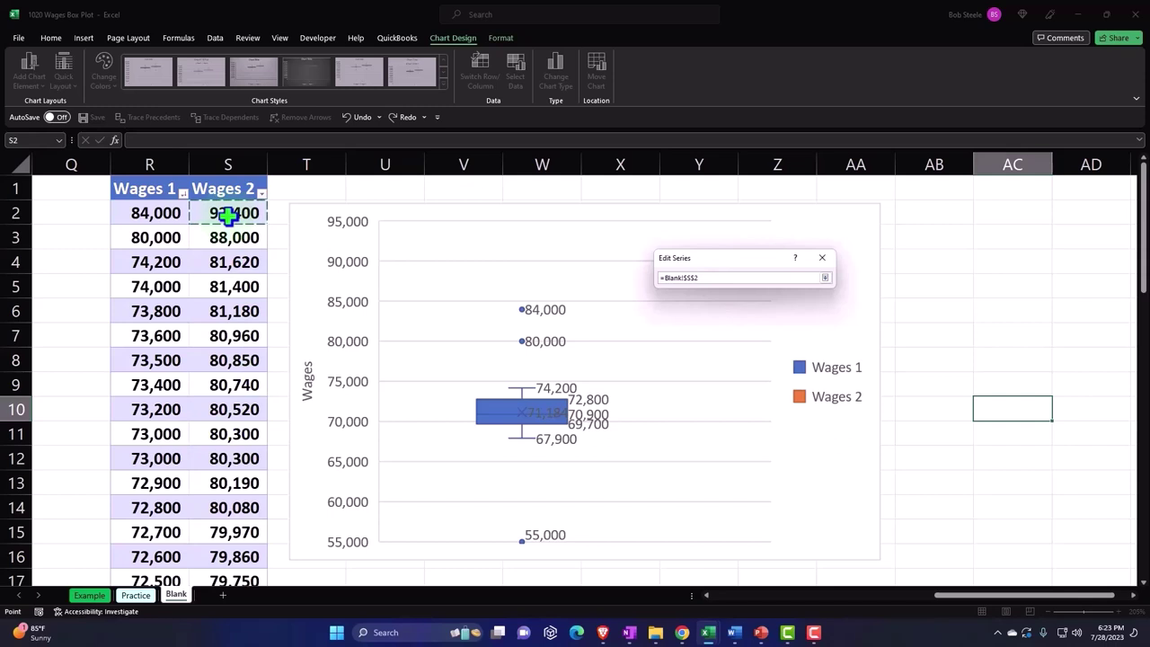
{"action": "key", "text": "shift+Down"}
{"action": "key", "text": "ctrl+shift+Down"}
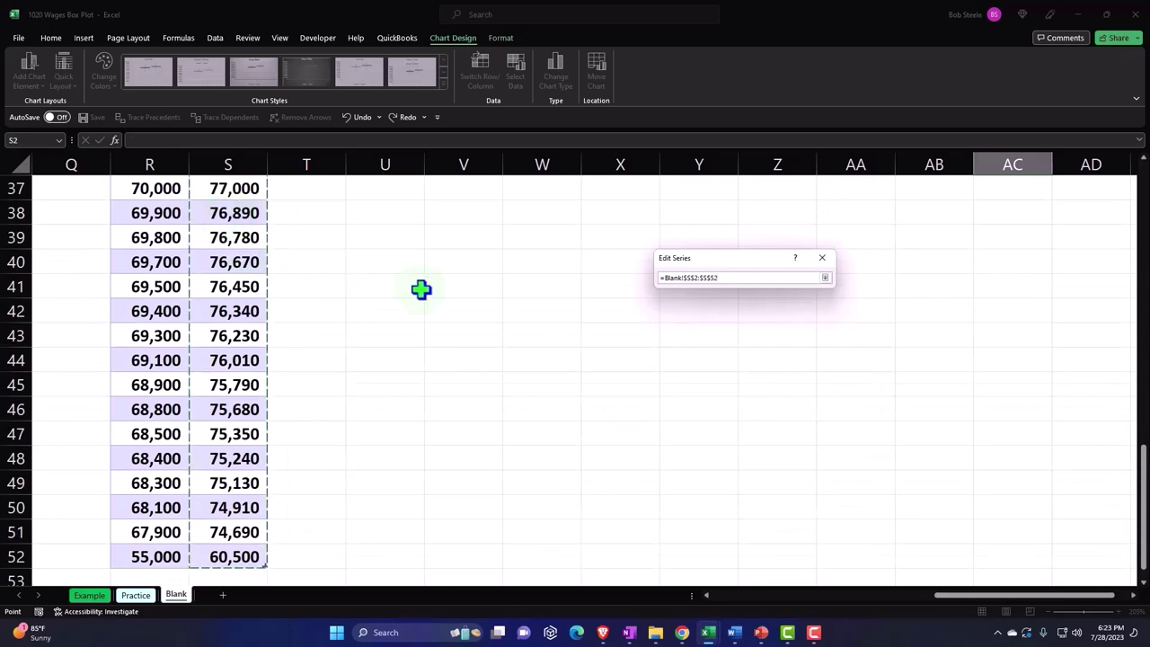
{"action": "scroll", "coordinate": [419, 288], "scroll_direction": "up", "scroll_amount": 12}
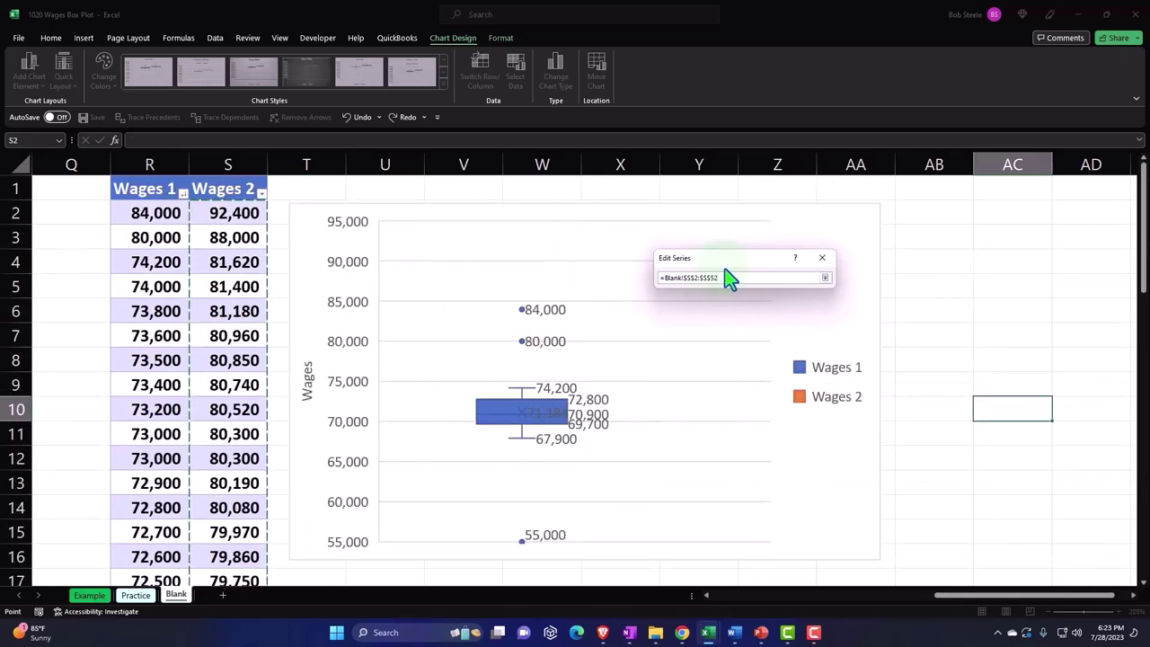
{"action": "left_click_drag", "start_coordinate": [731, 277], "coordinate": [653, 265]}
{"action": "key", "text": "BackSpace"}
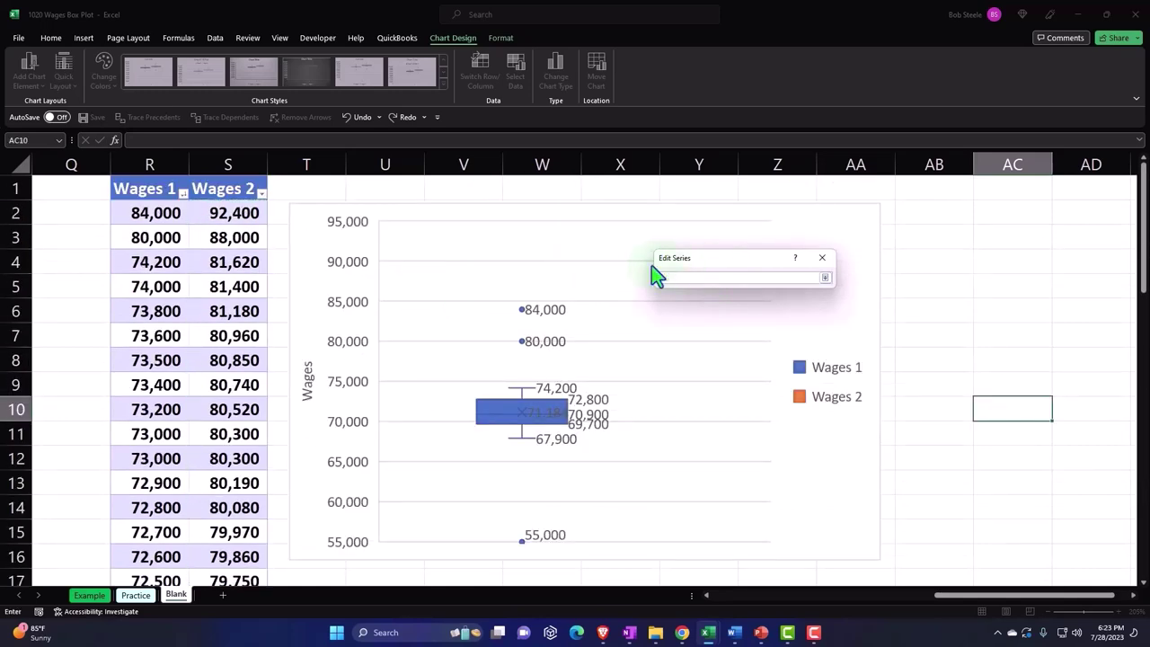
Try selecting the Wages 2 values from S2 to S50 as the series values, and reselect a single cell in that column
{"action": "left_click", "coordinate": [224, 212]}
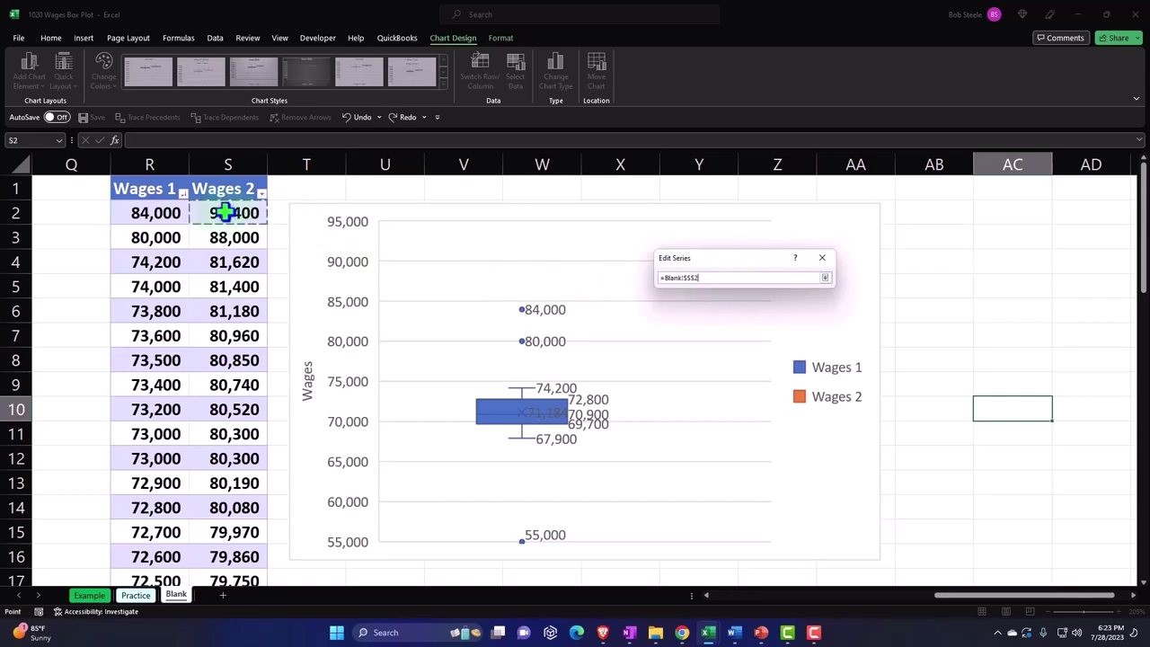
{"action": "left_click_drag", "start_coordinate": [225, 212], "coordinate": [239, 584]}
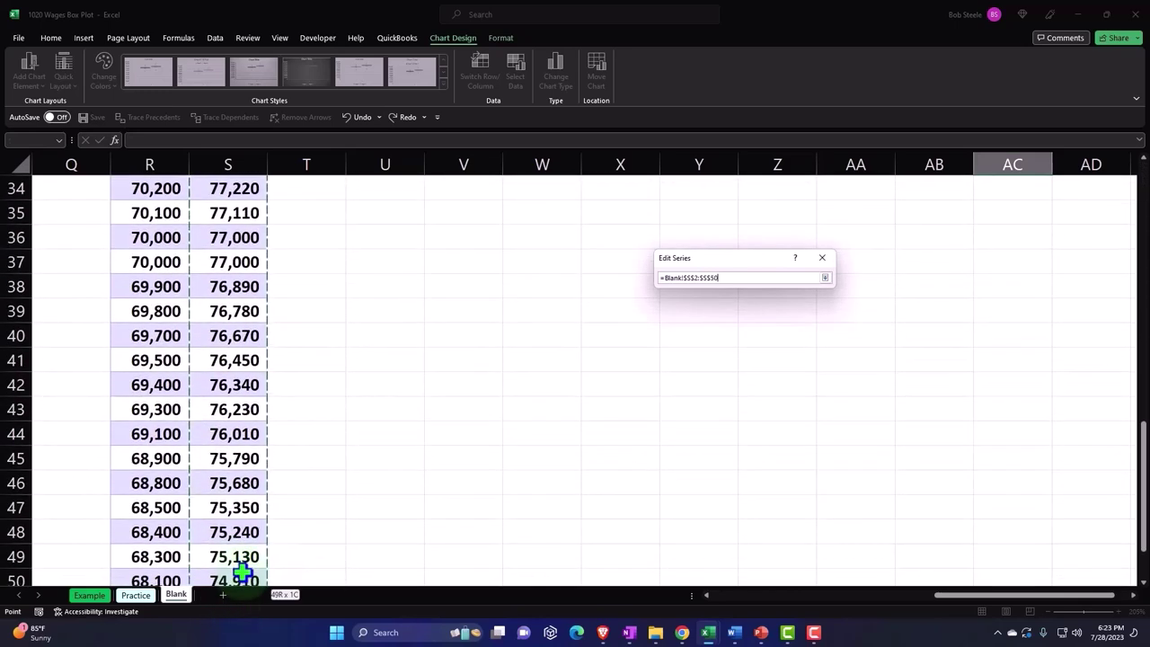
{"action": "scroll", "coordinate": [243, 512], "scroll_direction": "up", "scroll_amount": 9}
{"action": "scroll", "coordinate": [245, 507], "scroll_direction": "up", "scroll_amount": 2}
{"action": "left_click", "coordinate": [235, 251]}
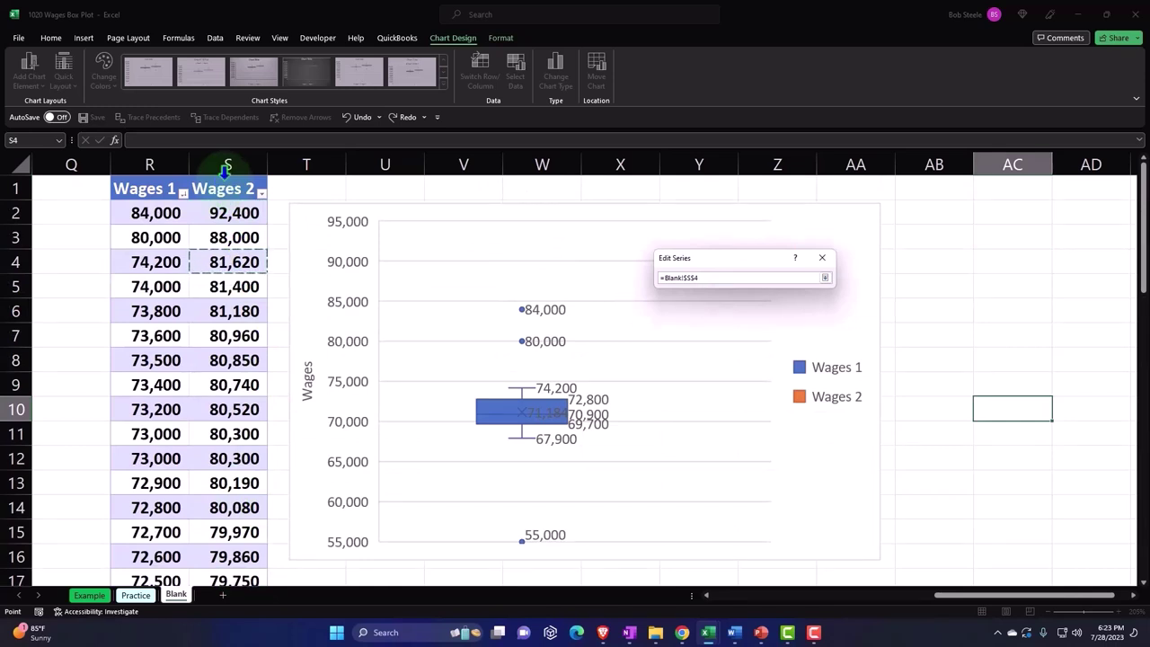
Try selecting the entire Wages 2 table column at once as the series values, and check where the range ends
{"action": "left_click", "coordinate": [225, 170]}
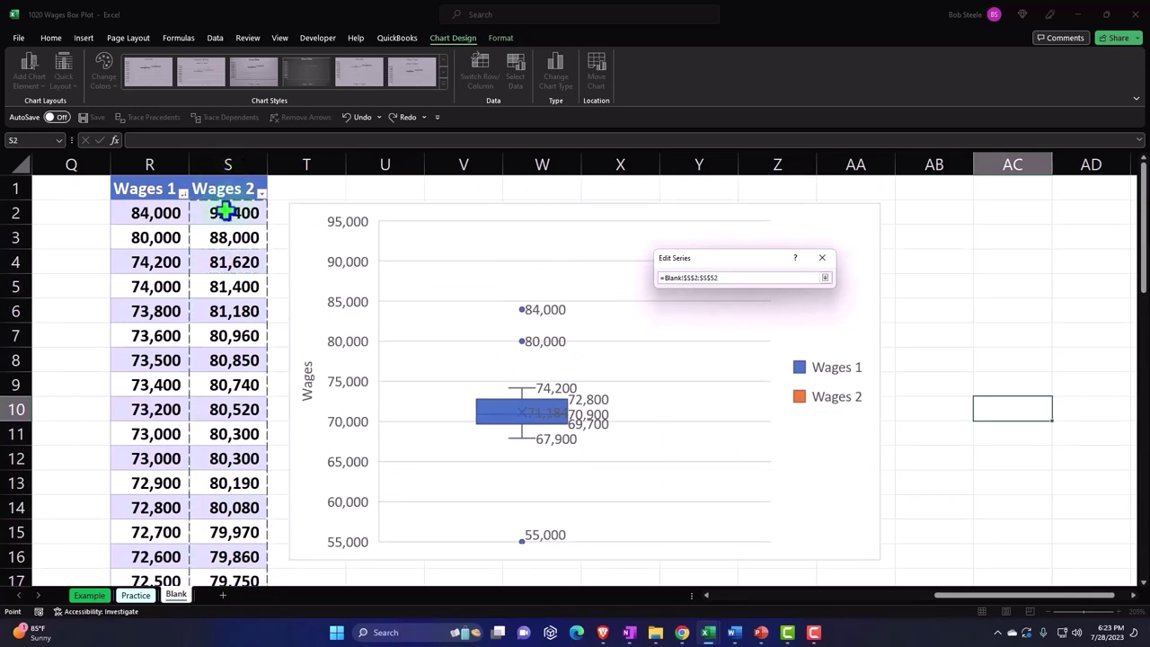
{"action": "scroll", "coordinate": [231, 260], "scroll_direction": "down", "scroll_amount": 15}
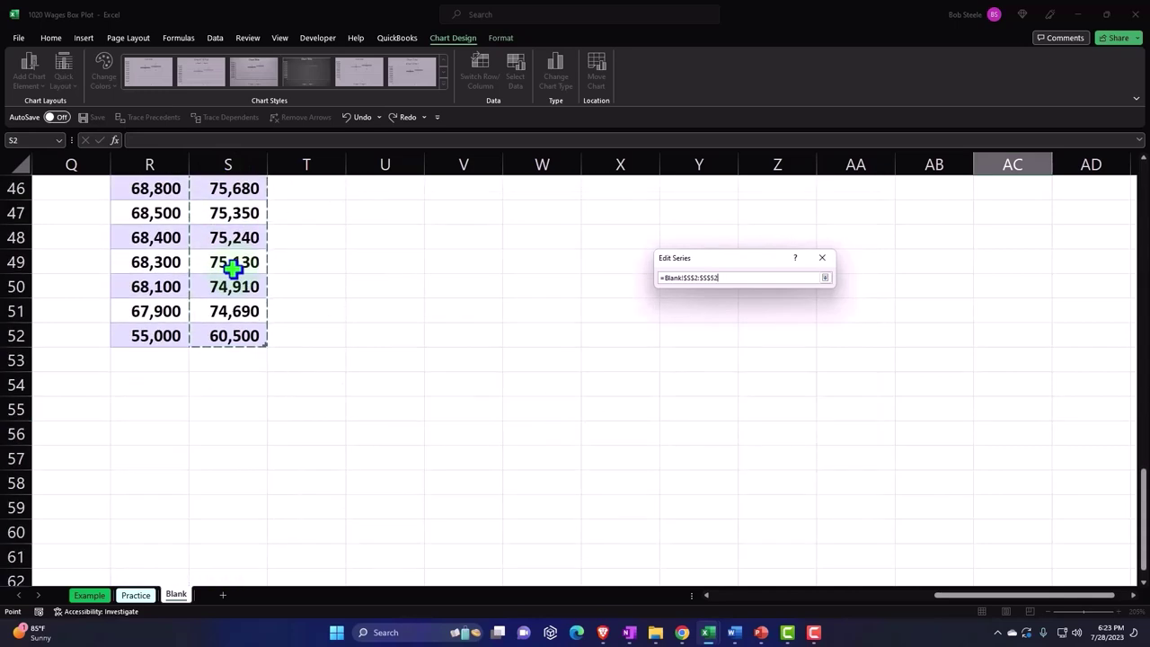
{"action": "scroll", "coordinate": [233, 268], "scroll_direction": "up", "scroll_amount": 15}
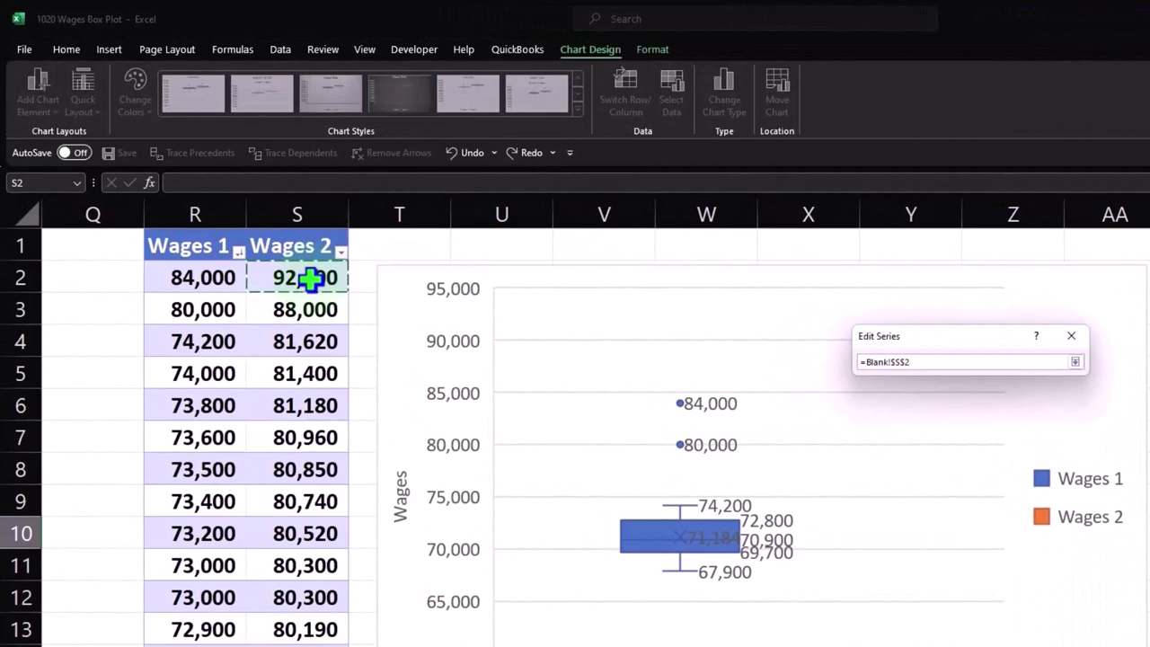
Set the Wages 2 series values to cells S2 through S52 and apply the new series to the chart
{"action": "key", "text": "ctrl+shift+Down"}
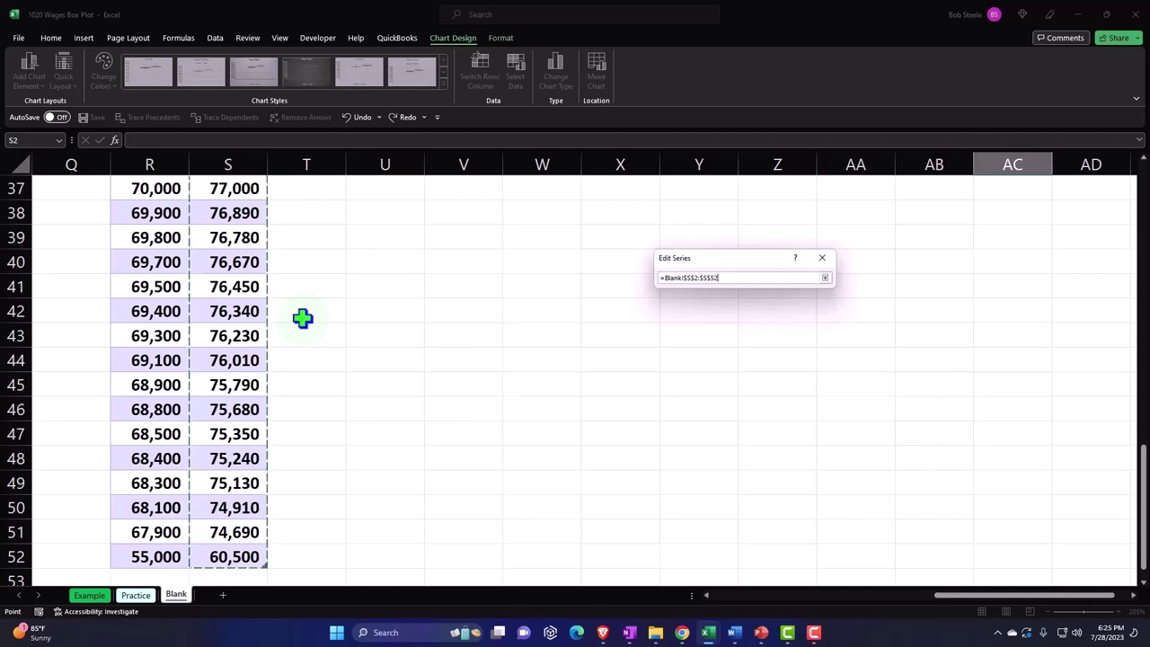
{"action": "scroll", "coordinate": [302, 317], "scroll_direction": "up", "scroll_amount": 12}
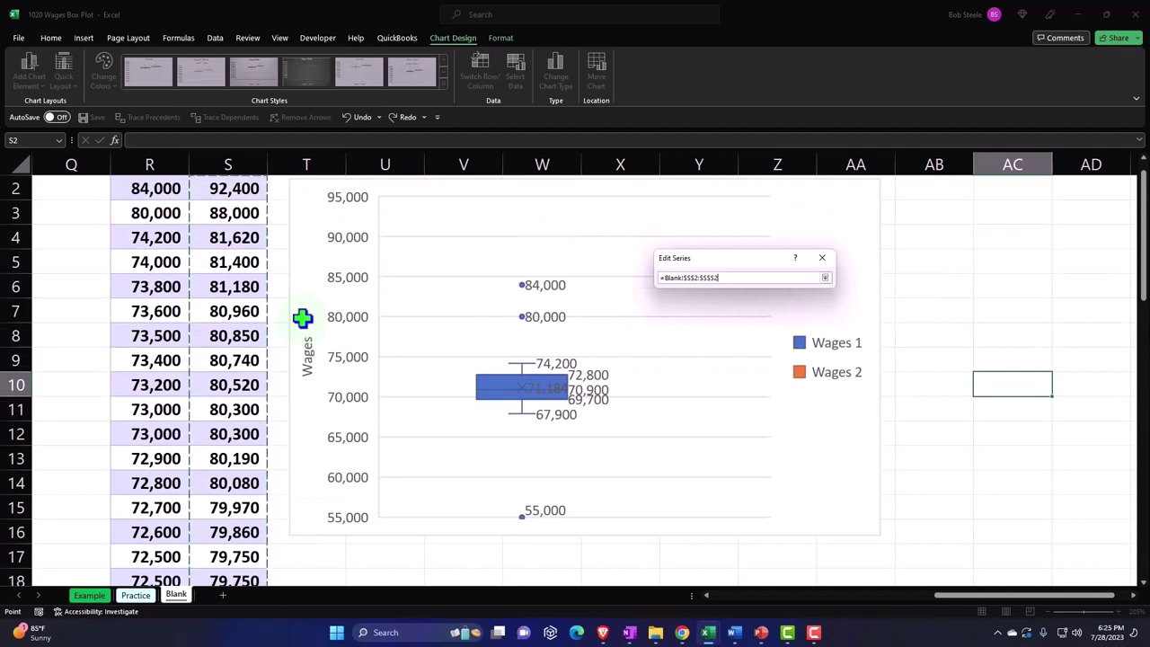
{"action": "scroll", "coordinate": [302, 317], "scroll_direction": "up", "scroll_amount": 1}
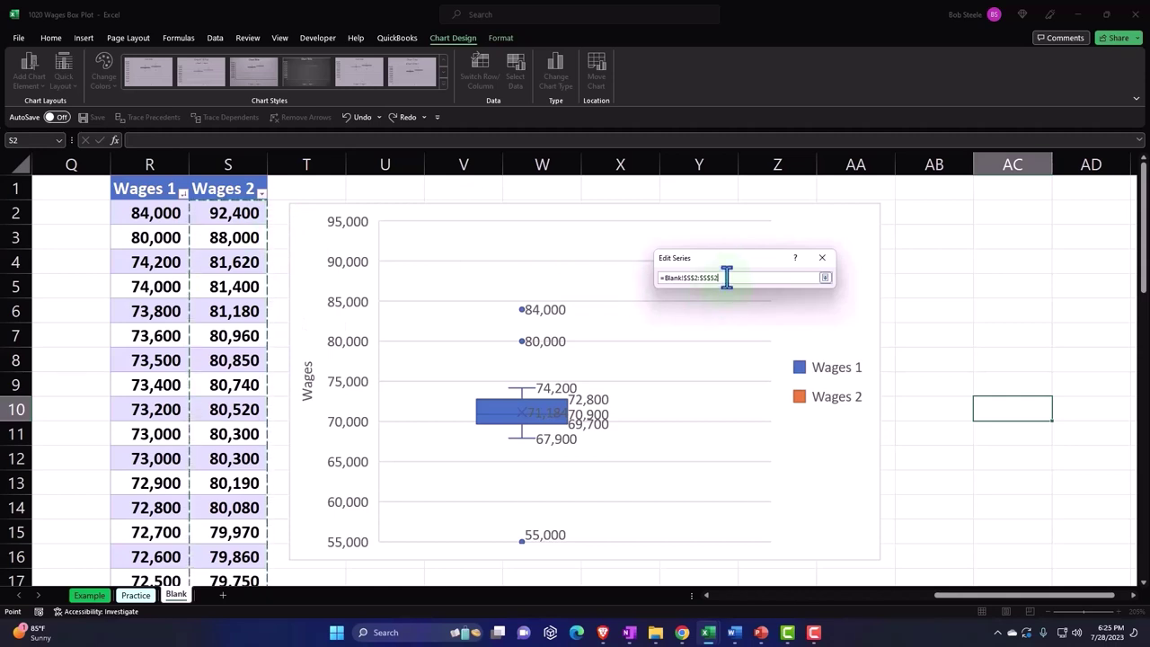
{"action": "key", "text": "Return"}
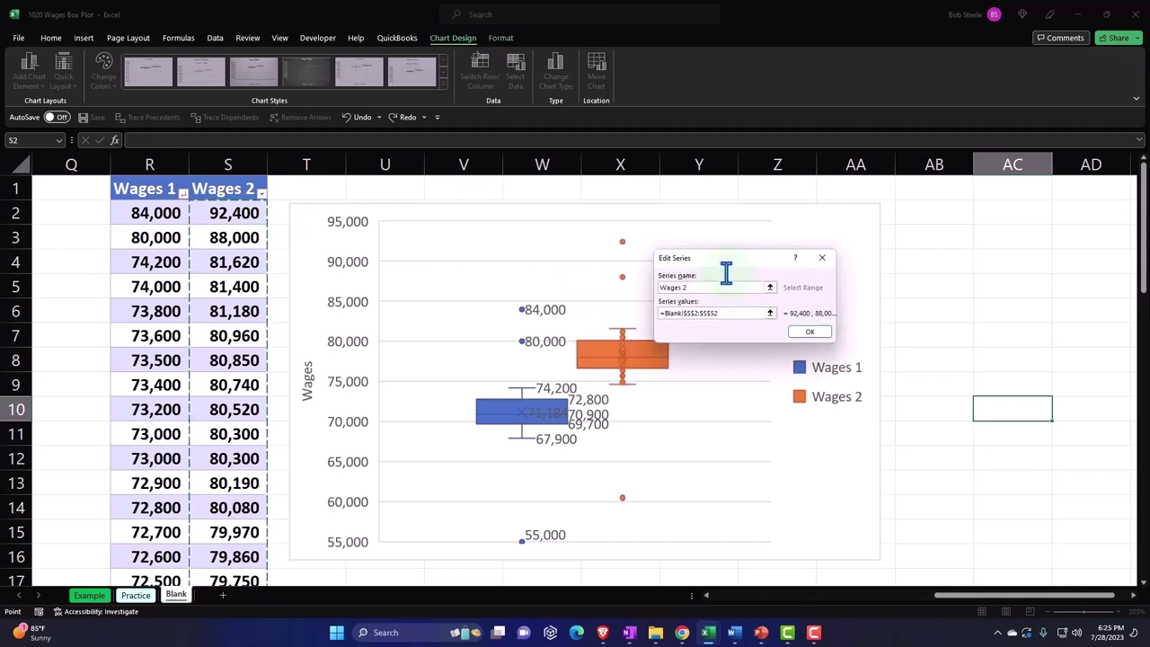
{"action": "left_click", "coordinate": [809, 333]}
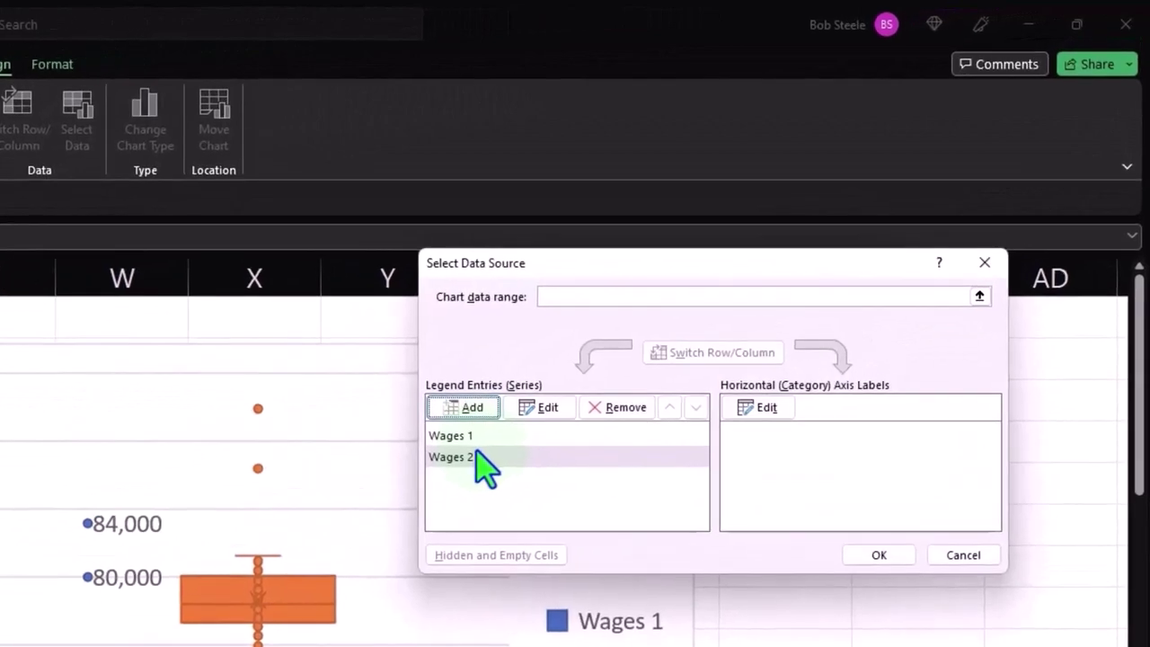
{"action": "left_click", "coordinate": [878, 554]}
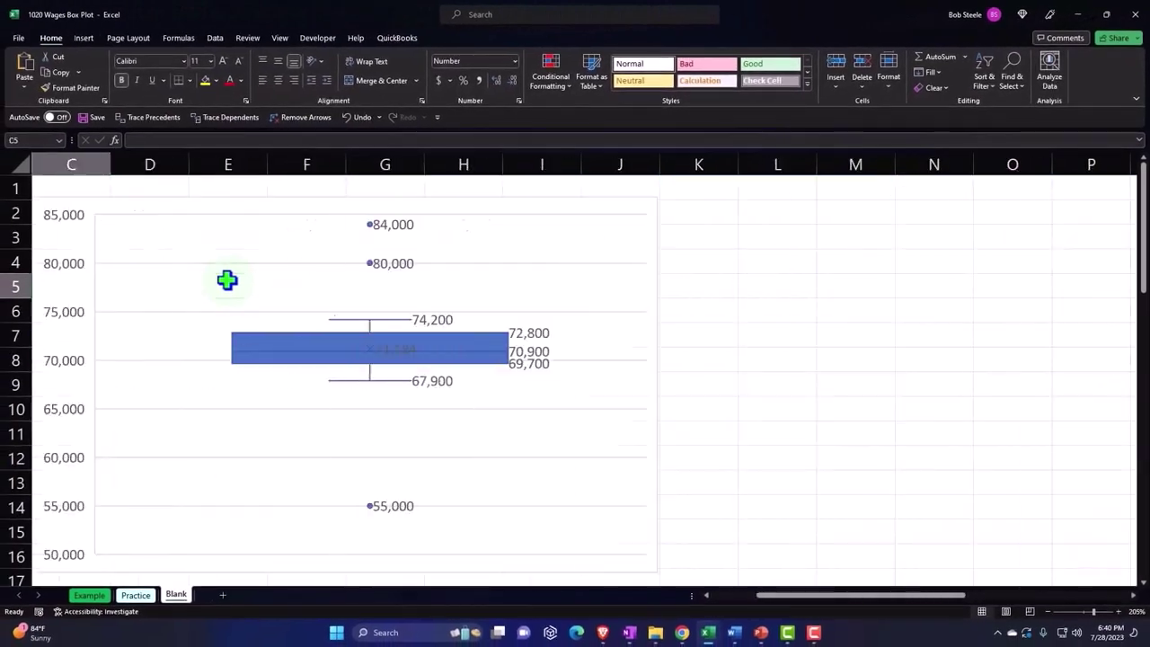
Go to cell A5 in the Wages table beside the single-series box plot
{"action": "key", "text": "Left"}
{"action": "key", "text": "Left"}
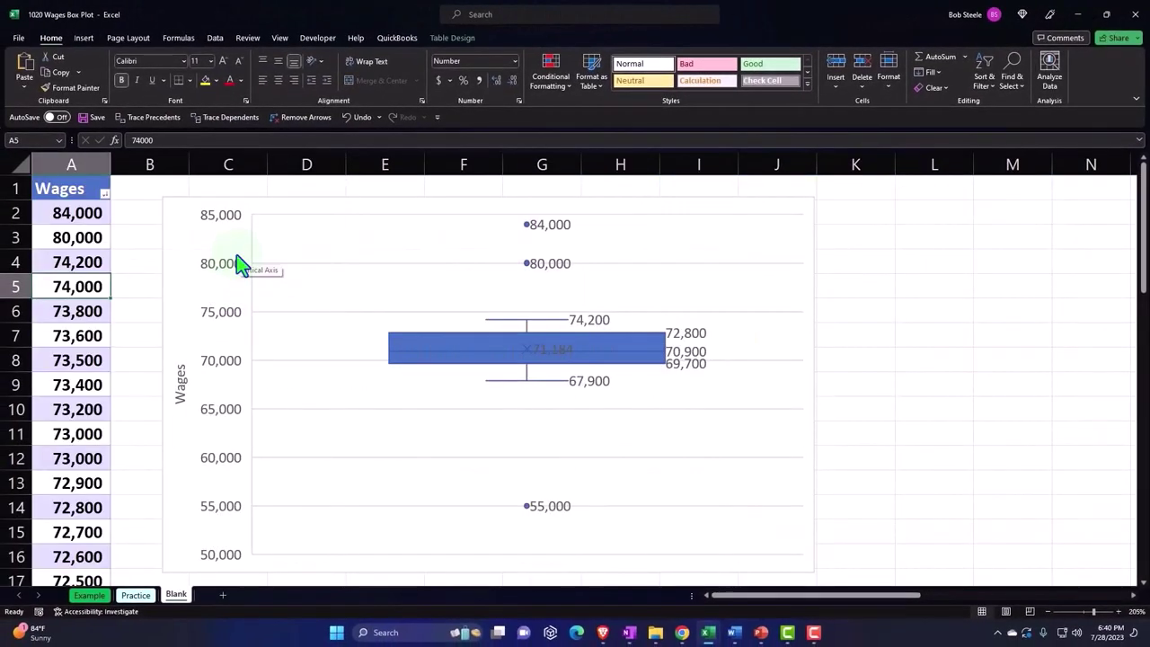